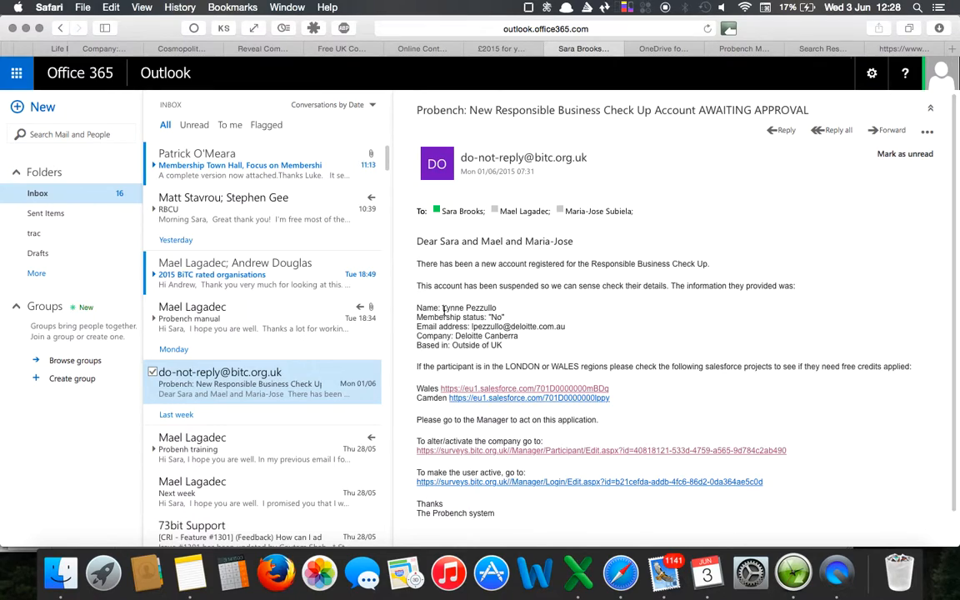
# Examine the registrant's name and the company Deloitte Canberra in the account approval email.
pyautogui.moveTo(443, 309); pyautogui.dragTo(504, 309)
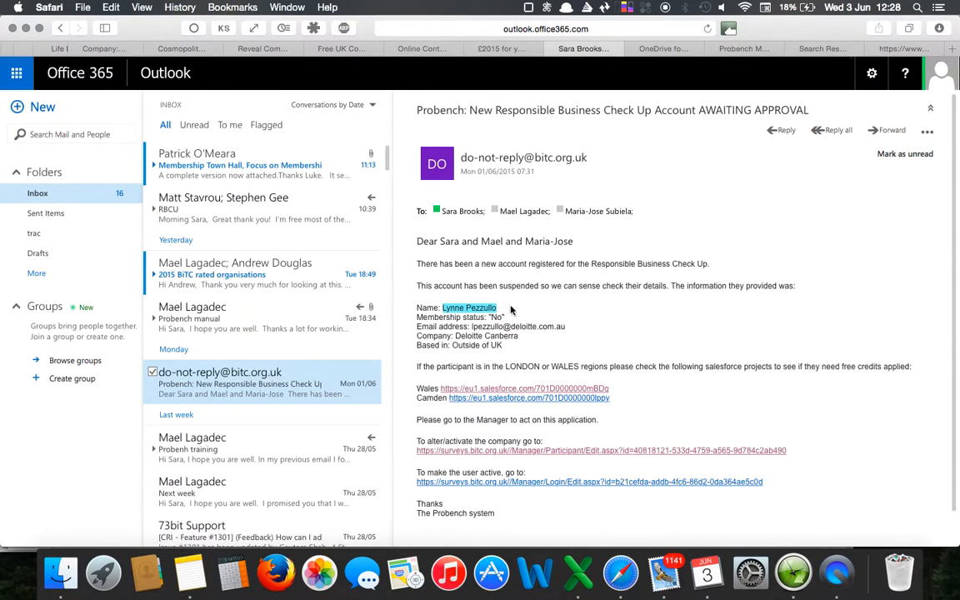
pyautogui.click(615, 327)
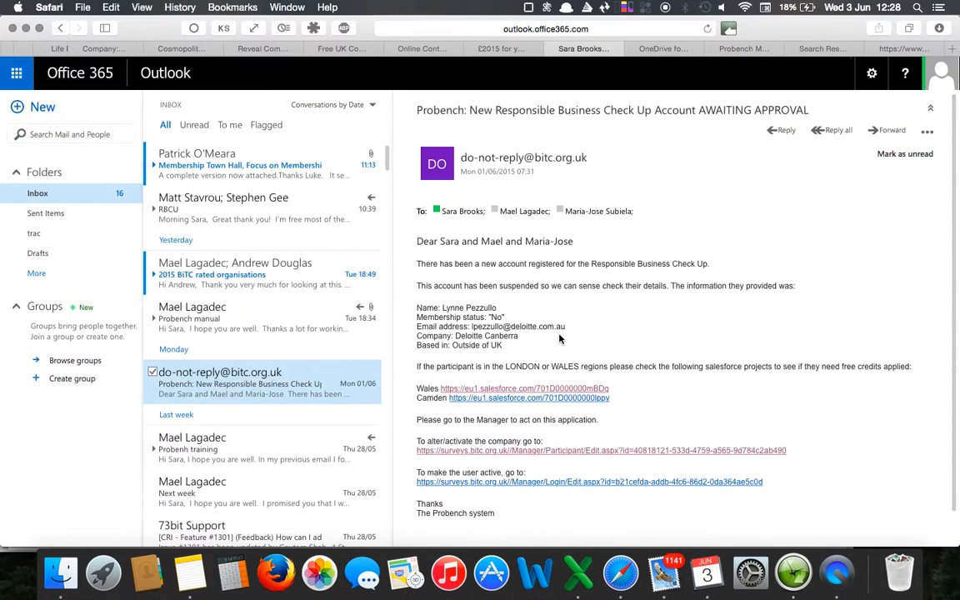
pyautogui.doubleClick(471, 336)
pyautogui.click(455, 336)
pyautogui.doubleClick(466, 335)
pyautogui.doubleClick(500, 336)
pyautogui.click(645, 333)
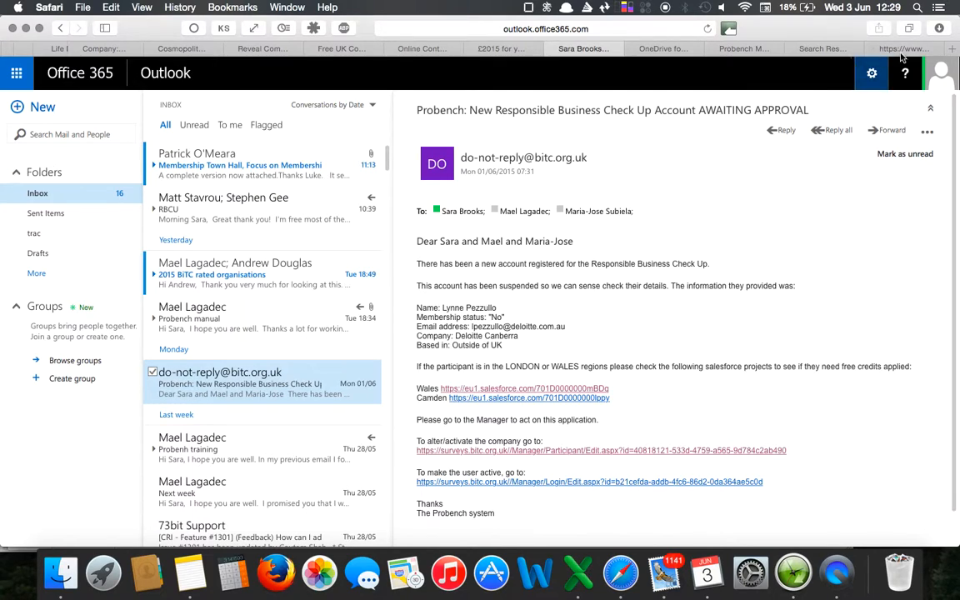
# Switch to Salesforce, search for deloitte, check the membership level of Deloitte LLP and open that account.
pyautogui.click(822, 49)
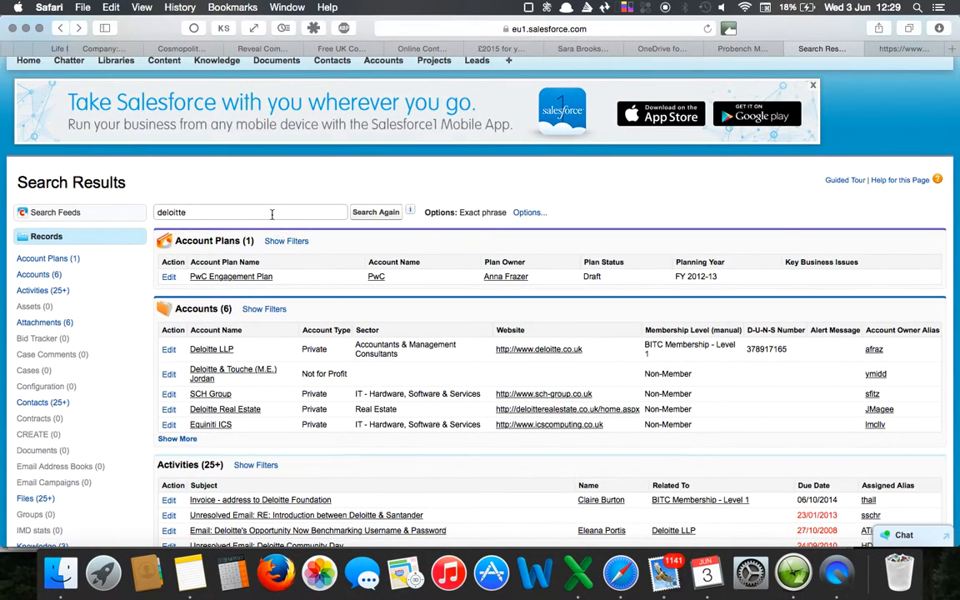
pyautogui.click(376, 213)
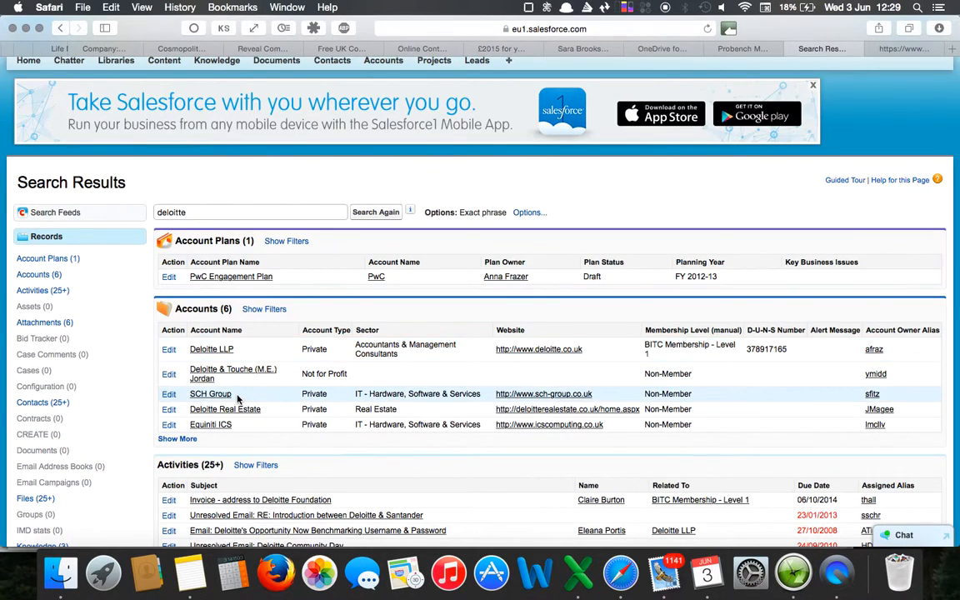
pyautogui.scroll(-3, 218, 333)
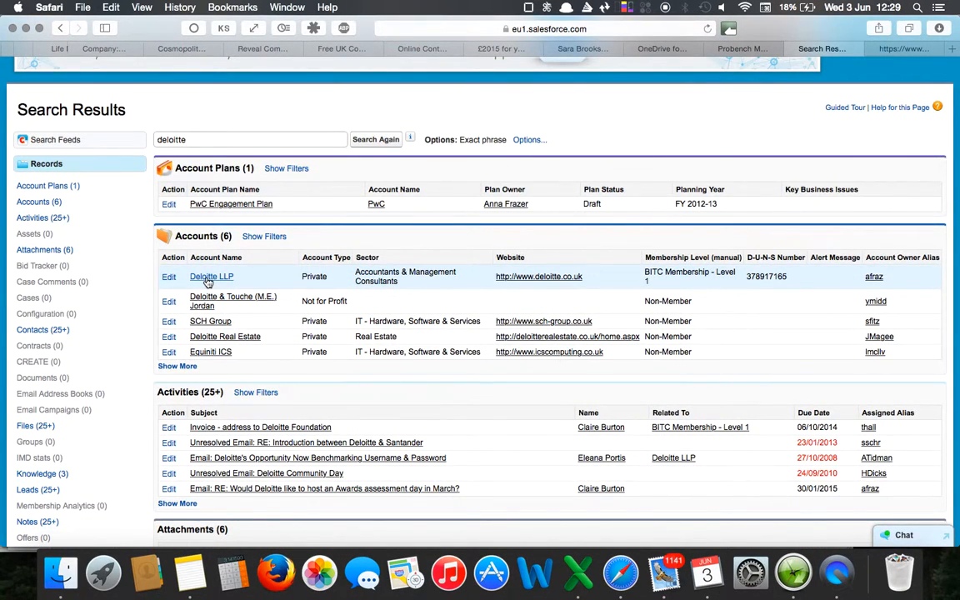
pyautogui.tripleClick(657, 272)
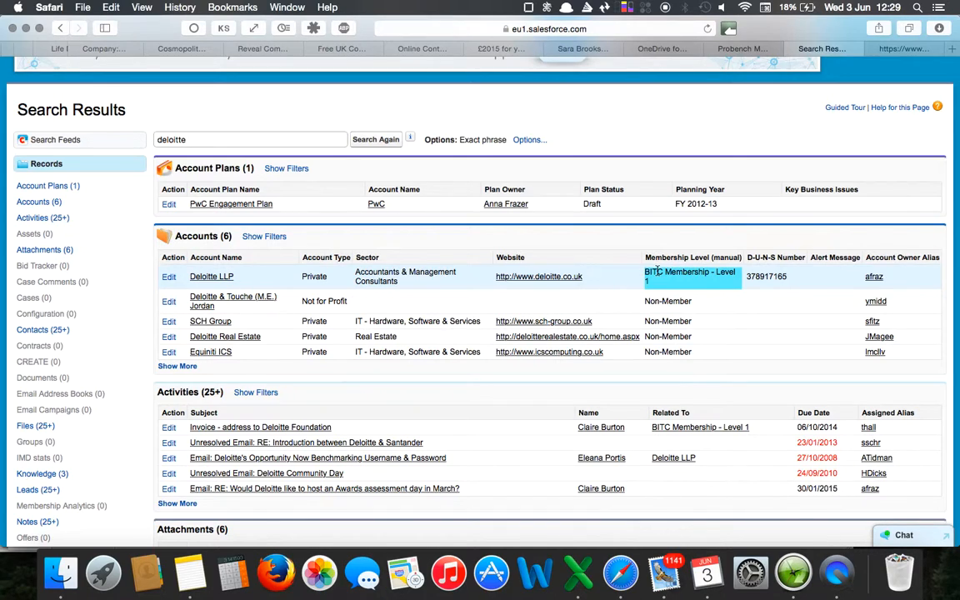
pyautogui.click(212, 277)
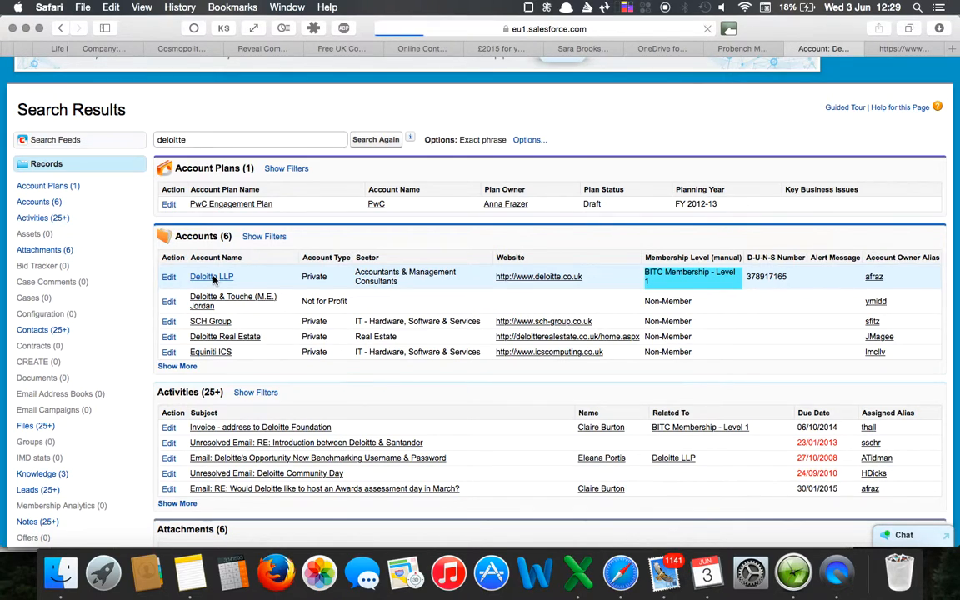
# Review the Deloitte LLP account details and its list of sites.
pyautogui.scroll(-1, 214, 279)
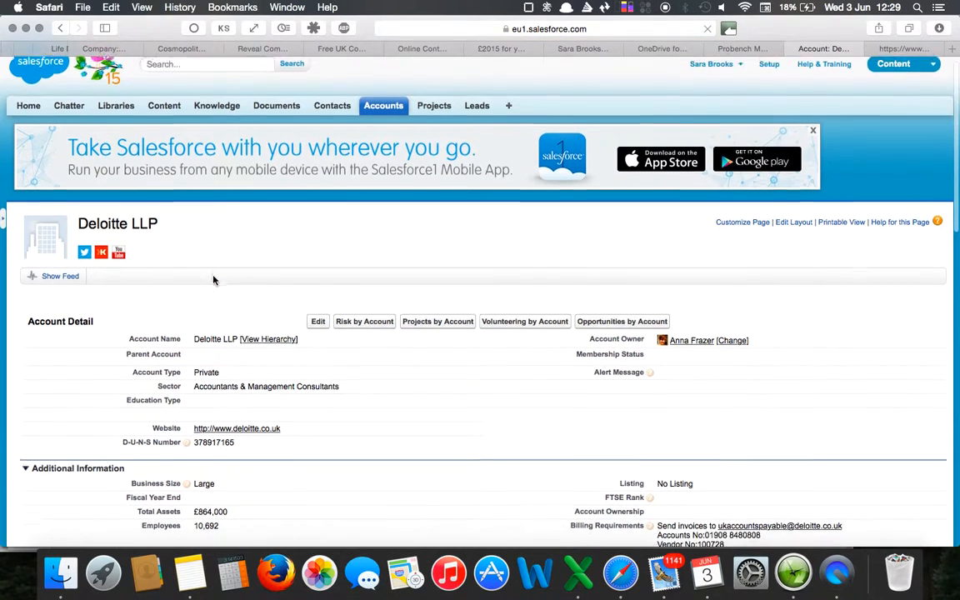
pyautogui.scroll(-2, 214, 280)
pyautogui.scroll(-10, 213, 280)
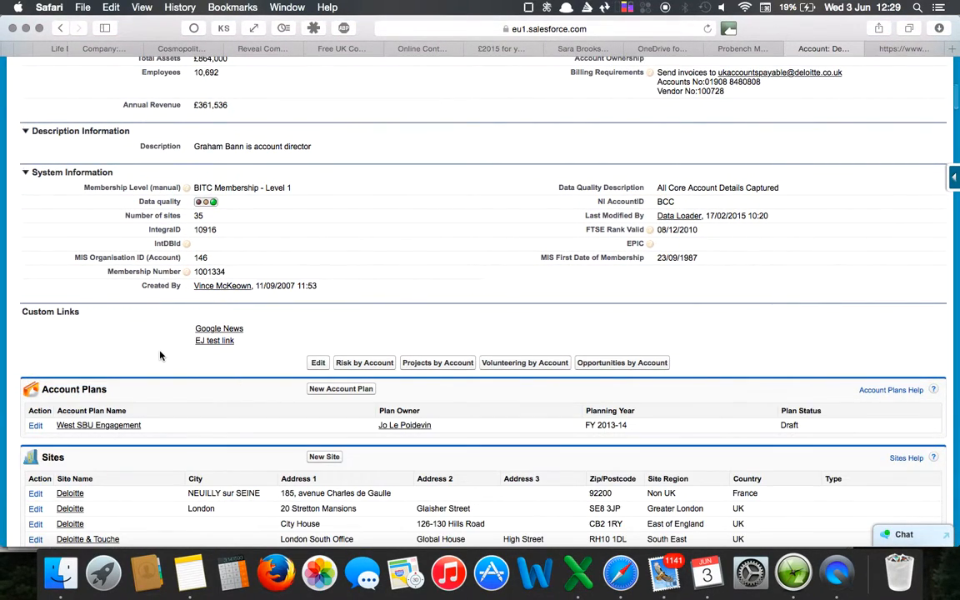
pyautogui.scroll(12, 161, 356)
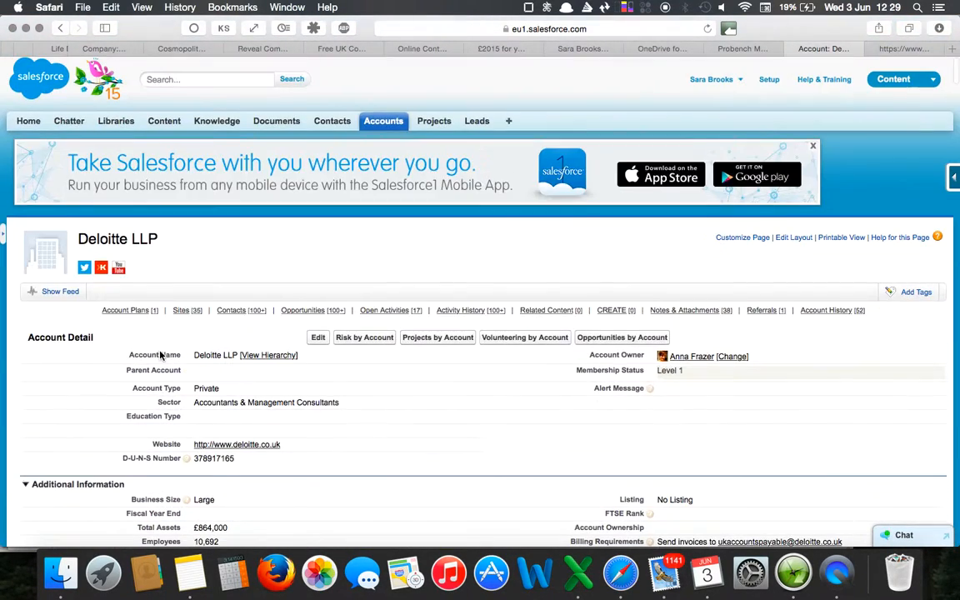
pyautogui.click(188, 313)
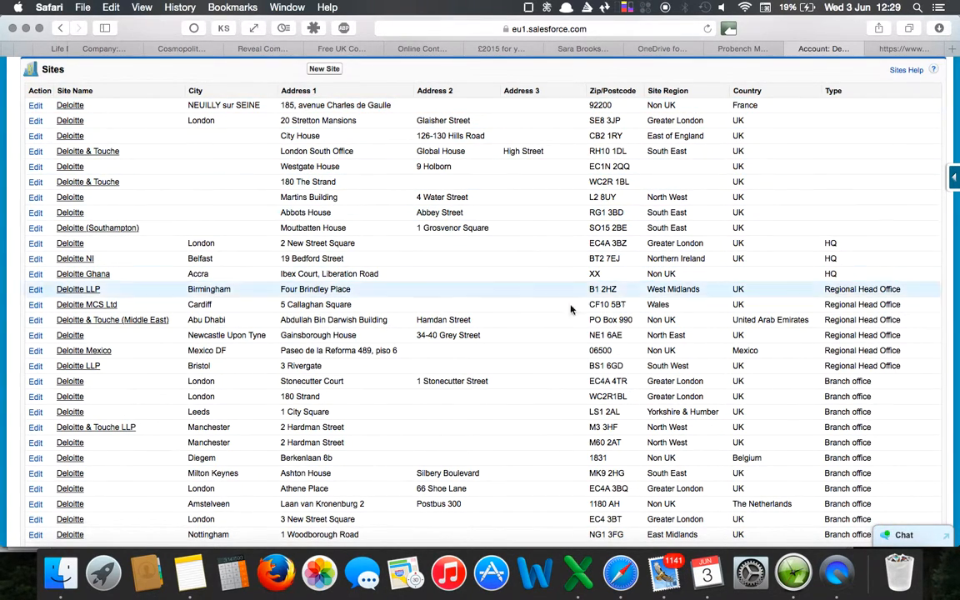
pyautogui.scroll(5, 574, 296)
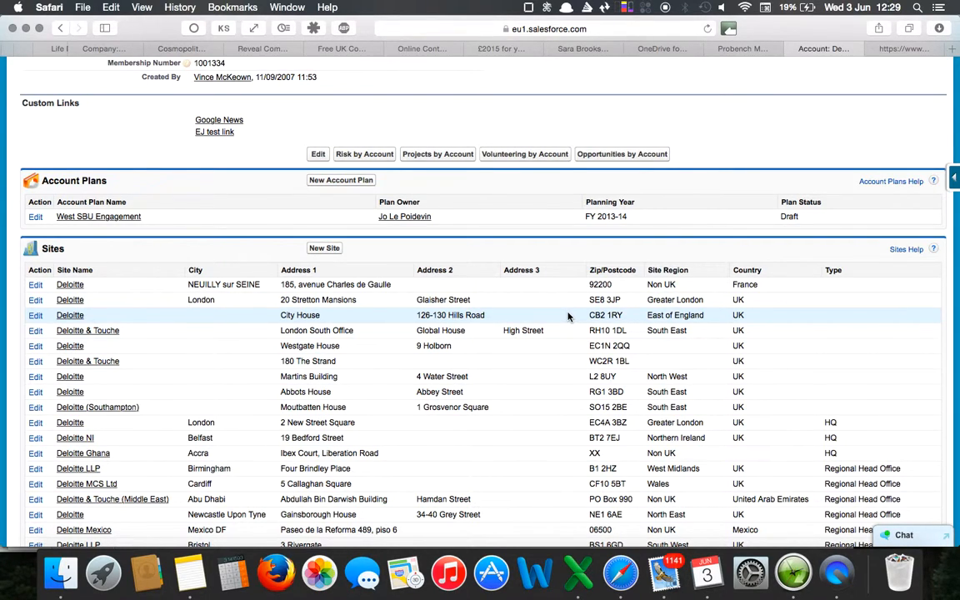
pyautogui.scroll(15, 568, 316)
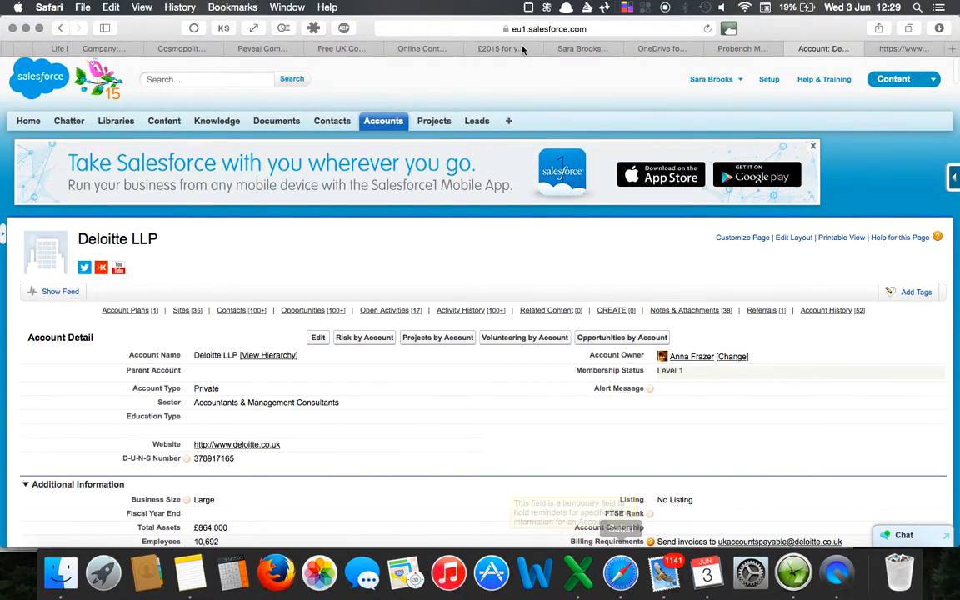
# Copy the registrant's name from the approval email and search Salesforce for it.
pyautogui.click(576, 52)
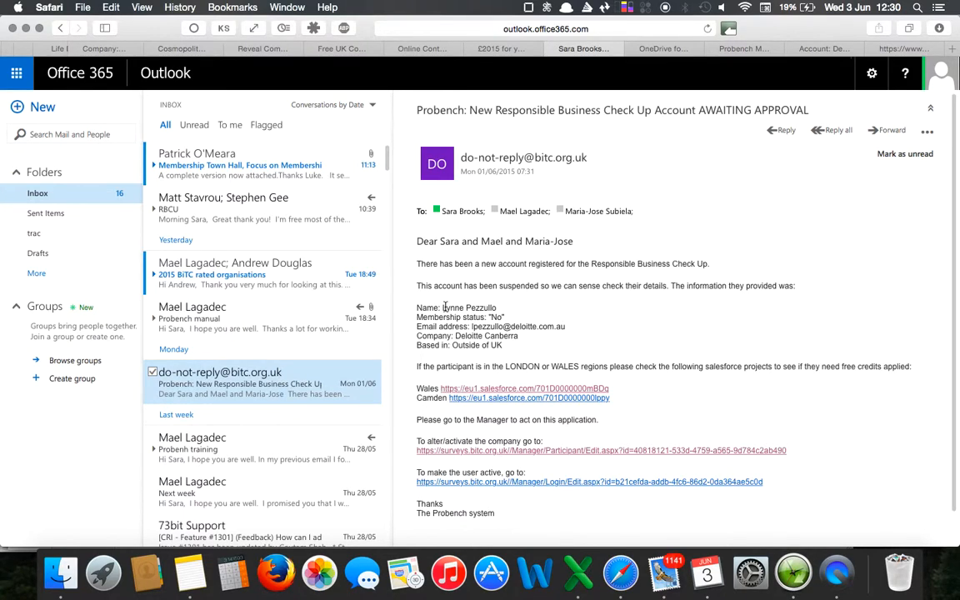
pyautogui.moveTo(443, 308); pyautogui.dragTo(533, 309)
pyautogui.press('super+c')
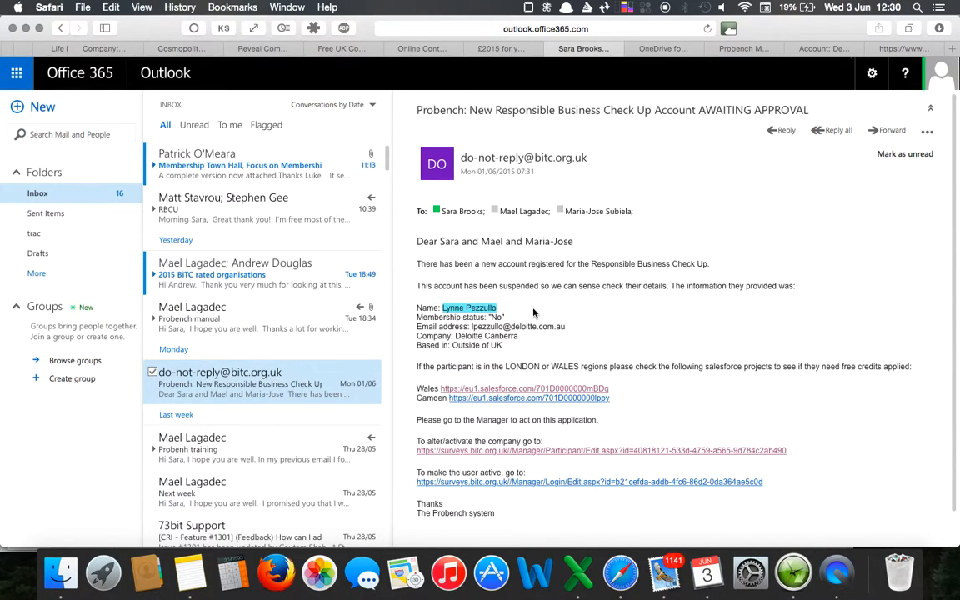
pyautogui.click(823, 50)
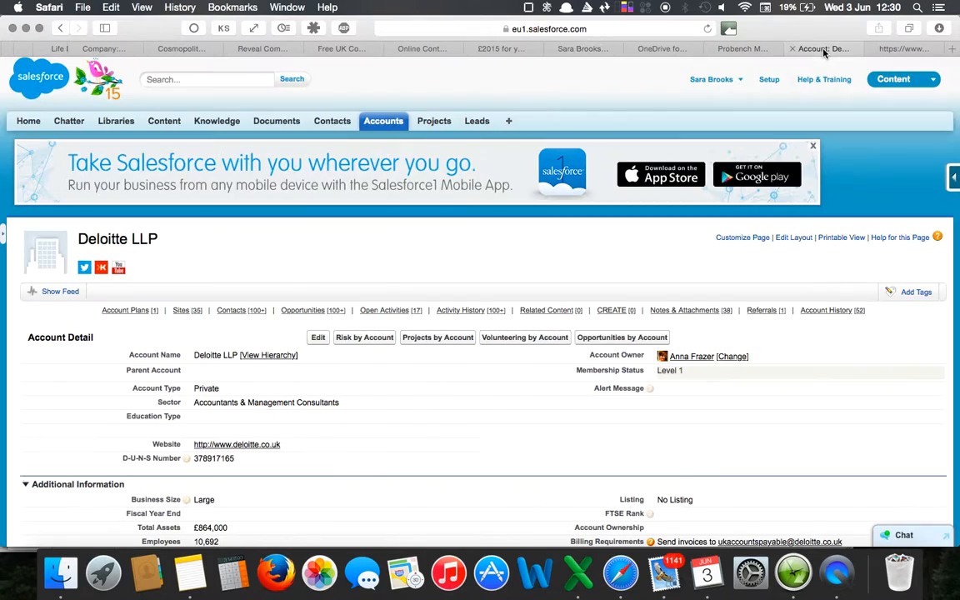
pyautogui.click(224, 75)
pyautogui.press('super+v')
pyautogui.press('Return')
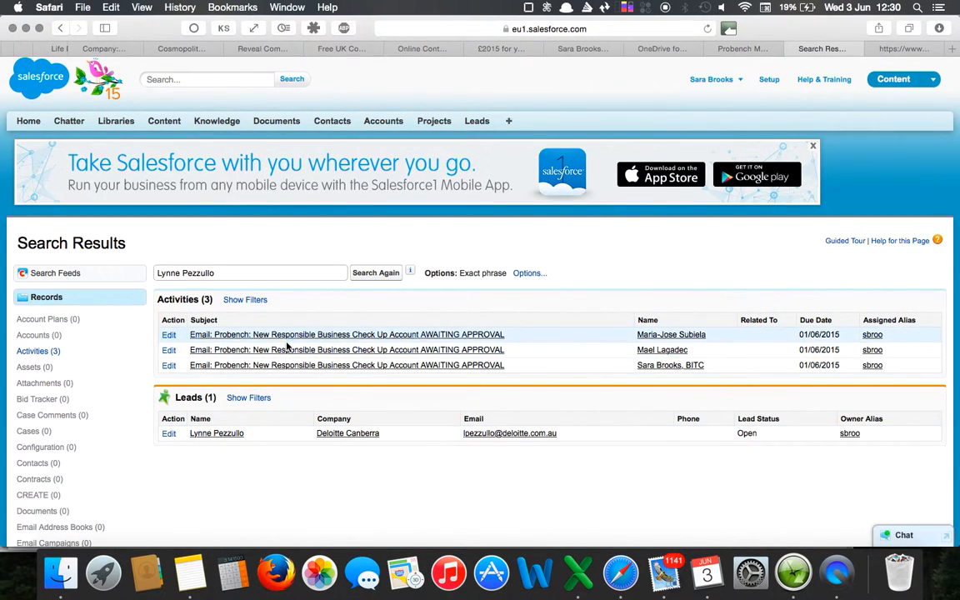
# Return to the Deloitte LLP account and look through its full list of sites for a Canberra office.
pyautogui.click(218, 434)
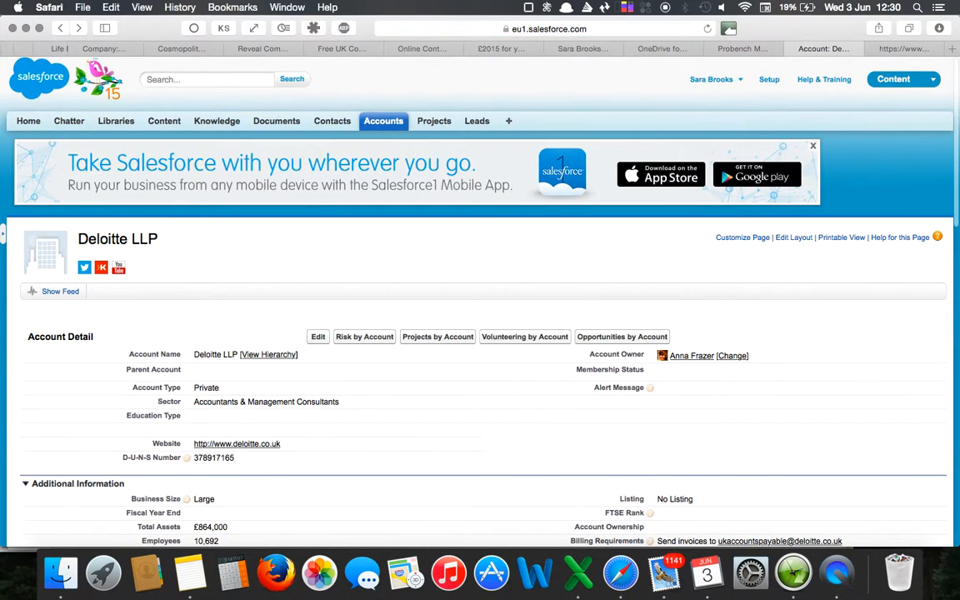
pyautogui.scroll(-1, 226, 434)
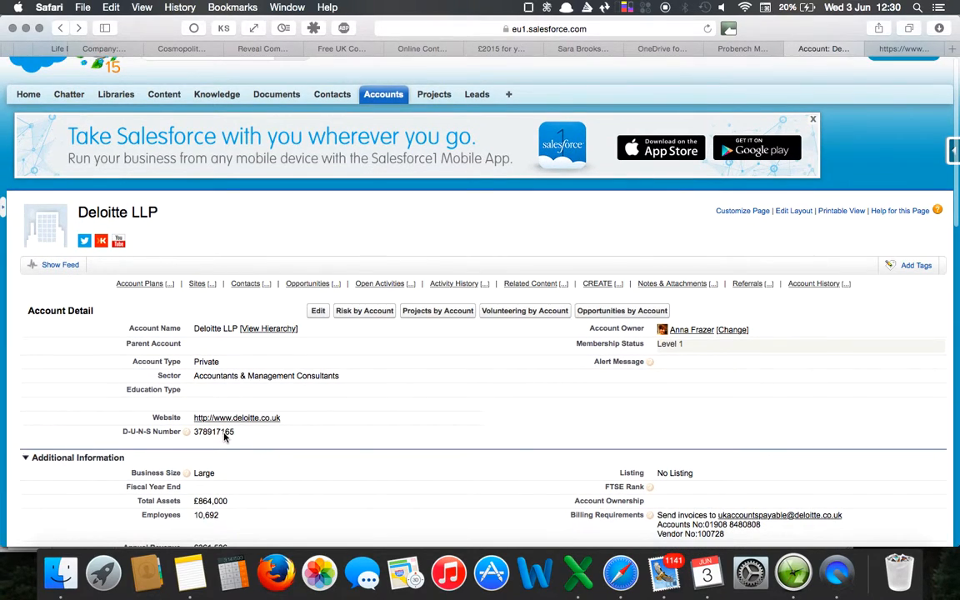
pyautogui.scroll(1, 191, 269)
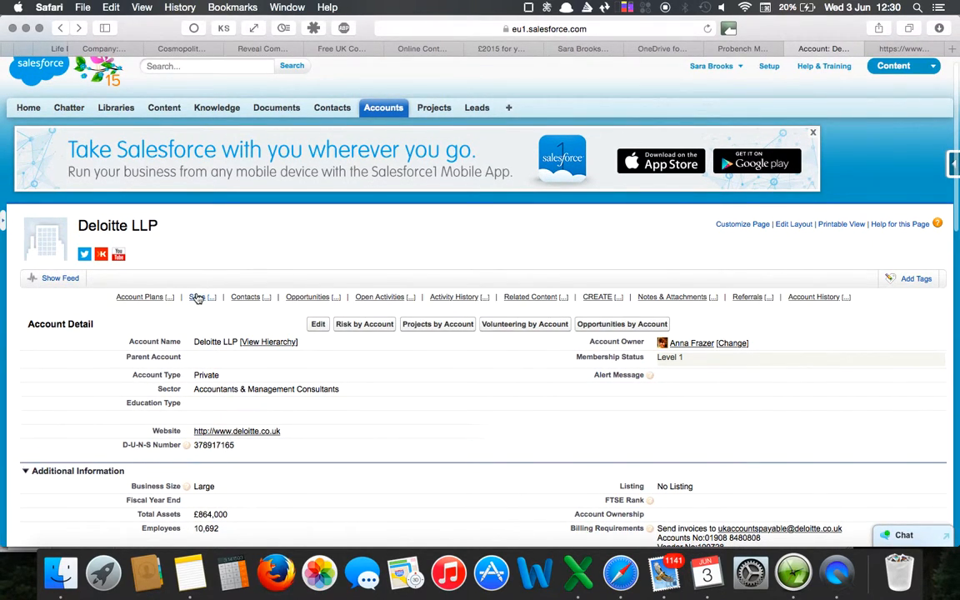
pyautogui.moveTo(198, 299)
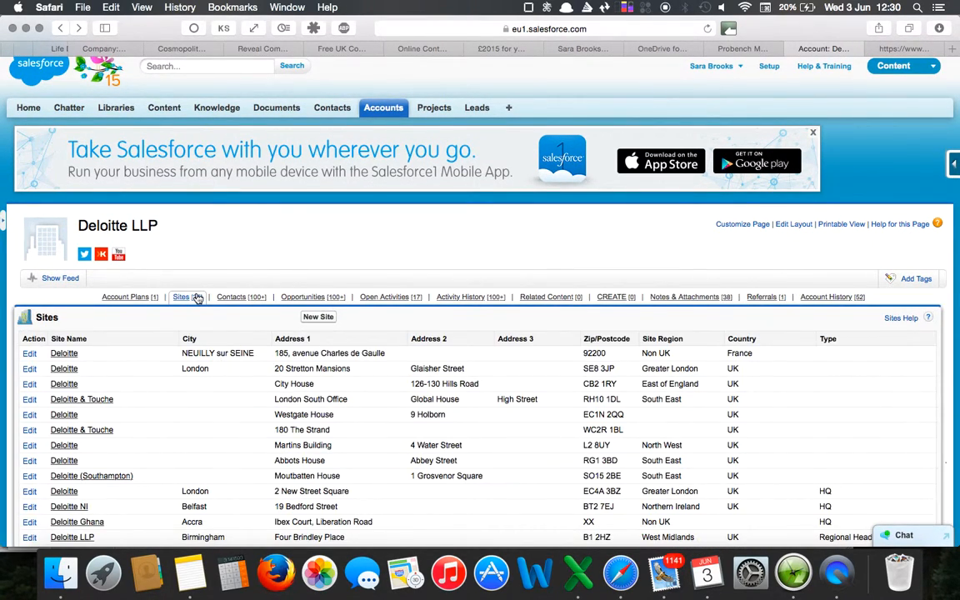
pyautogui.click(197, 298)
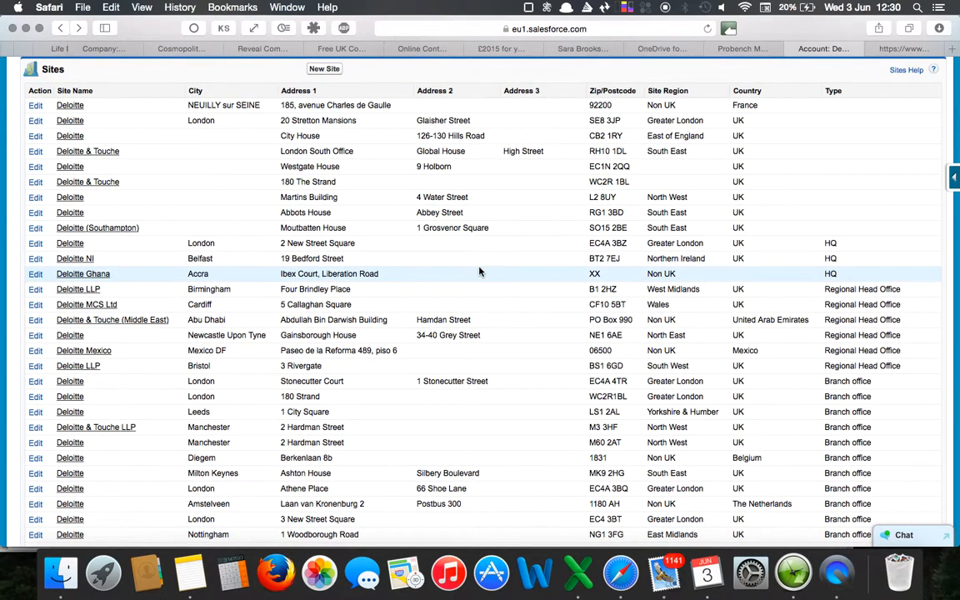
pyautogui.scroll(-1, 479, 271)
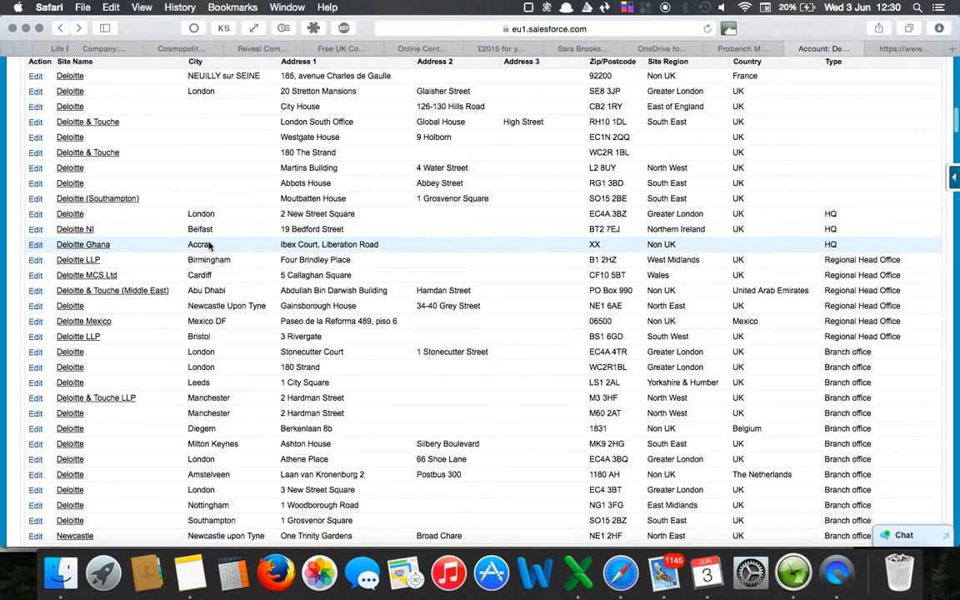
pyautogui.scroll(-2, 218, 398)
pyautogui.scroll(-3, 221, 399)
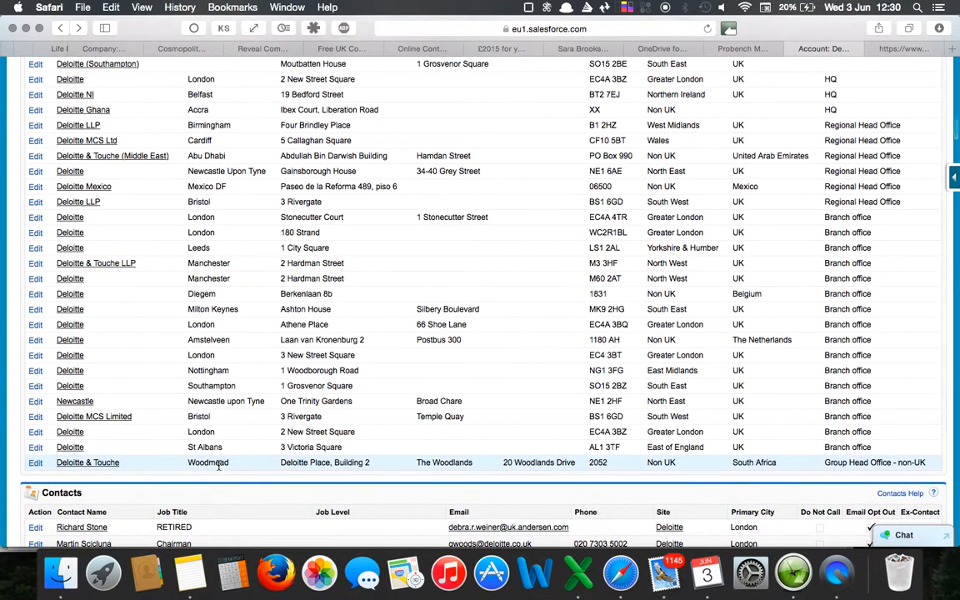
pyautogui.scroll(8, 219, 467)
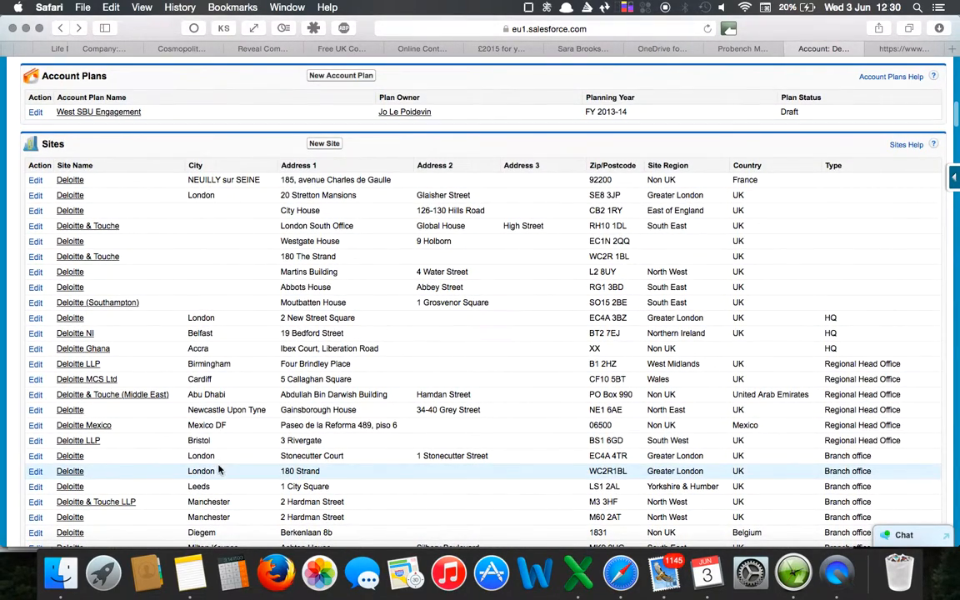
# Start a new site for the Deloitte LLP account and enter Deloitte Canberra as the site name.
pyautogui.click(325, 145)
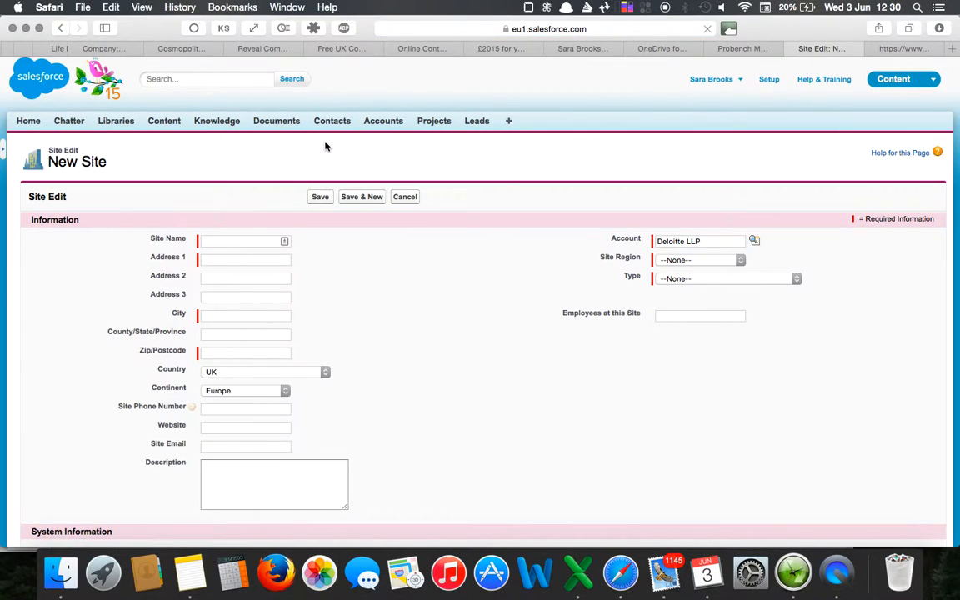
pyautogui.click(249, 242)
pyautogui.write('Del')
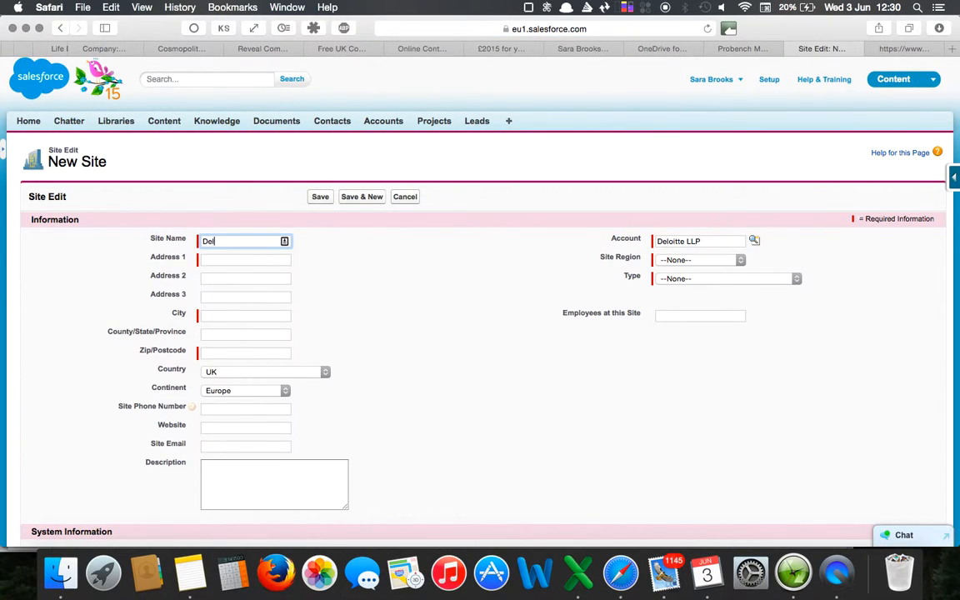
pyautogui.write('oitte Cabnberra')
# Search Google for the entered site name, Deloitte Canberra, allow the page to load and look for the office's address.
pyautogui.moveTo(263, 238)
pyautogui.mouseDown()
pyautogui.moveTo(199, 237)
pyautogui.moveTo(280, 241)
pyautogui.mouseUp()
pyautogui.click(283, 242)
pyautogui.click(223, 240)
pyautogui.rightClick(223, 240)
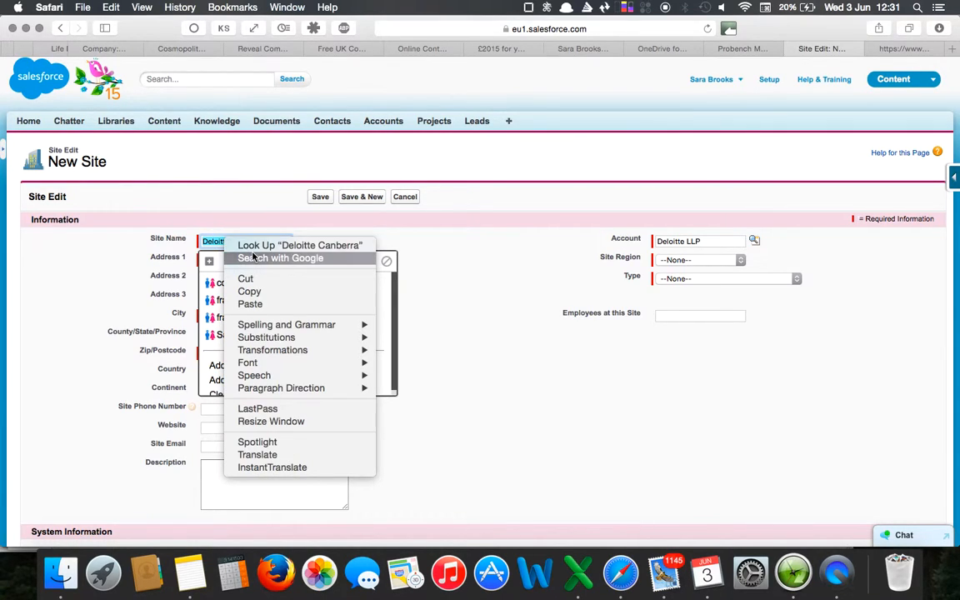
pyautogui.click(253, 256)
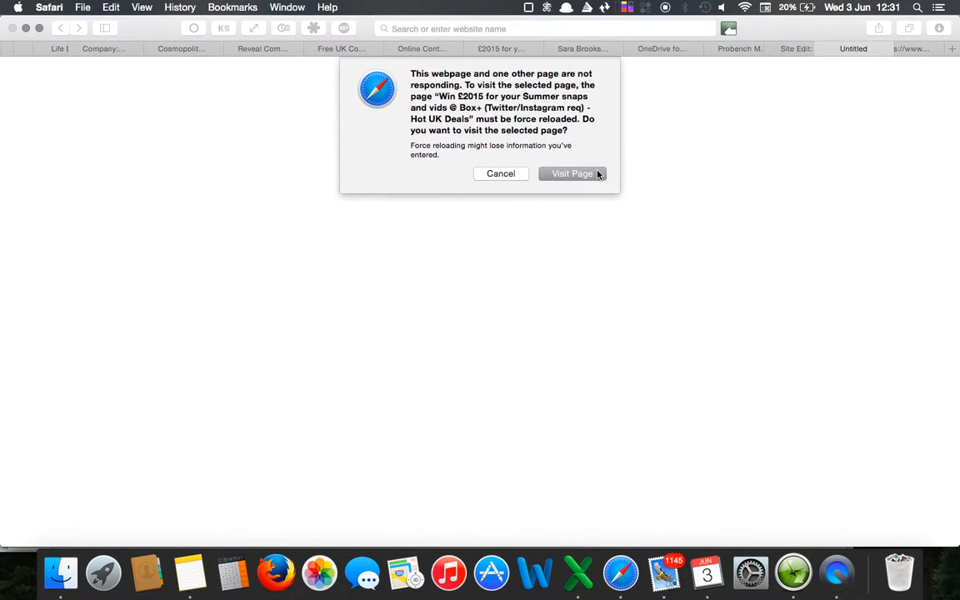
pyautogui.click(597, 173)
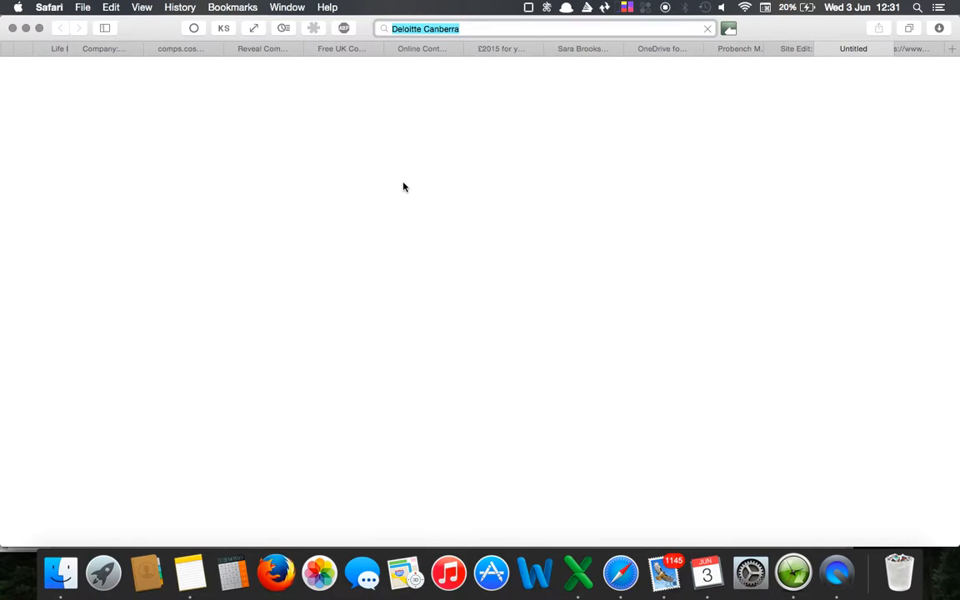
pyautogui.click(489, 28)
pyautogui.press('super+a')
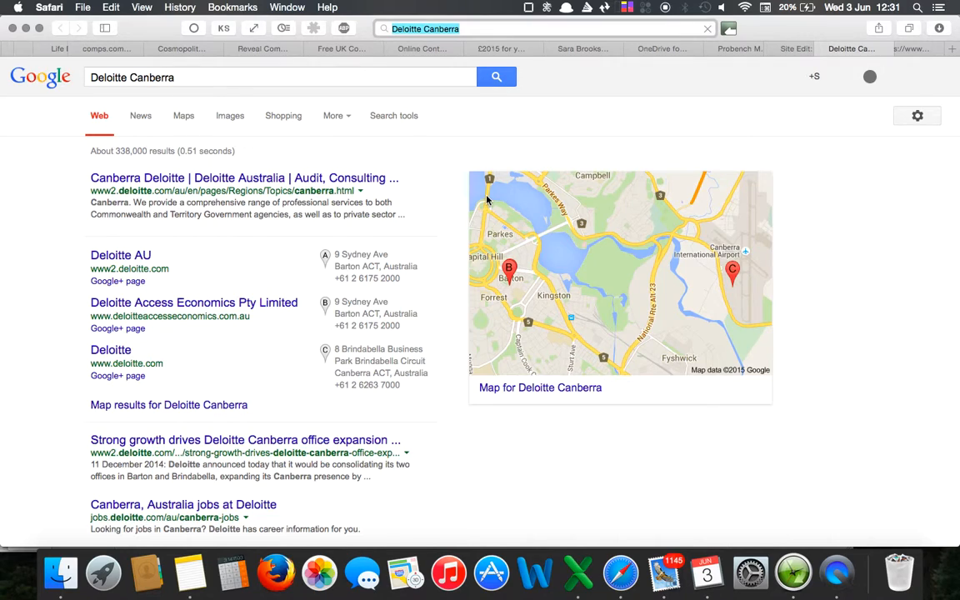
pyautogui.scroll(-2, 483, 202)
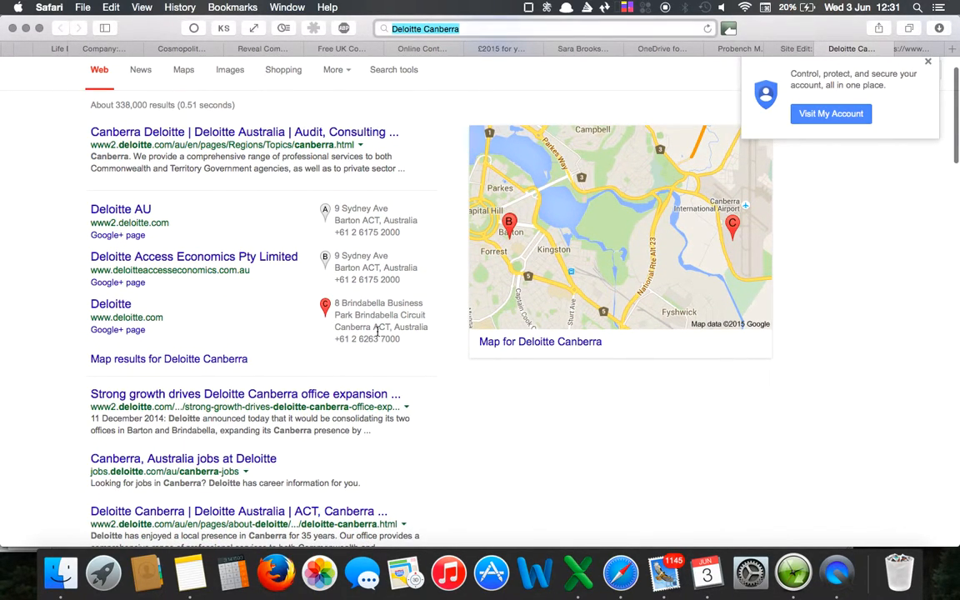
# Open Deloitte Australia's Canberra page from the search results and look through it for the office's address.
pyautogui.scroll(-2, 377, 332)
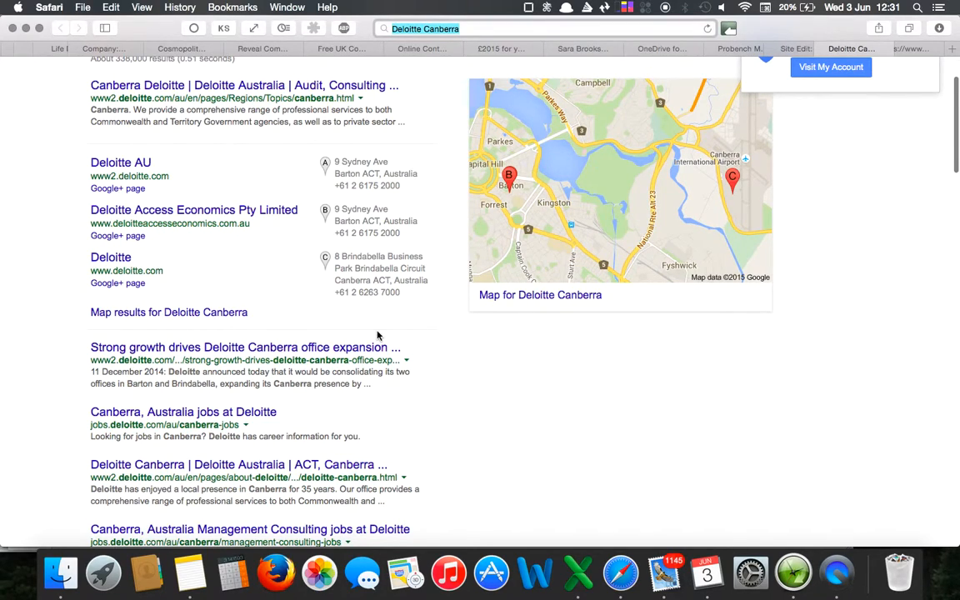
pyautogui.click(236, 87)
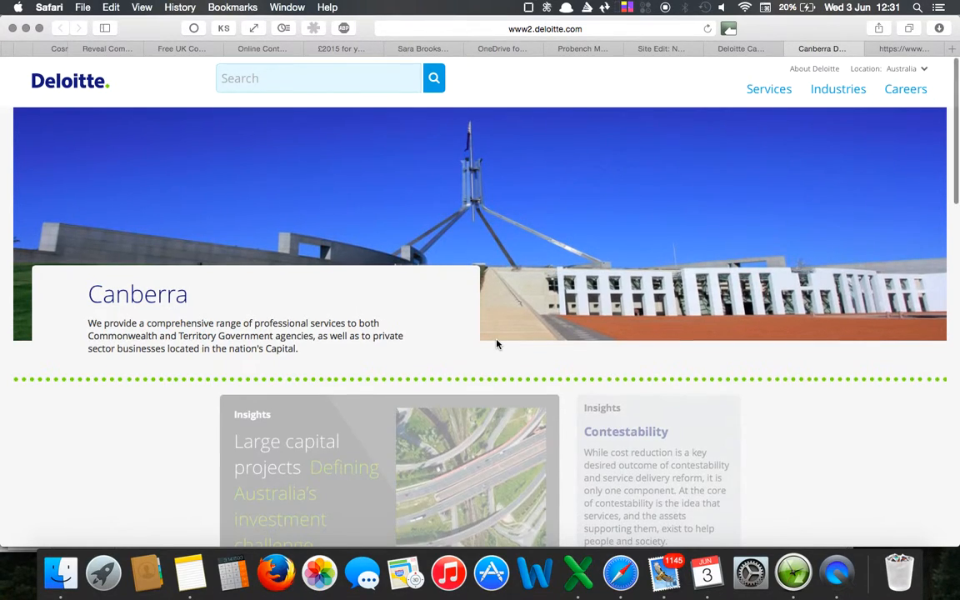
pyautogui.scroll(-4, 496, 345)
pyautogui.scroll(-4, 496, 345)
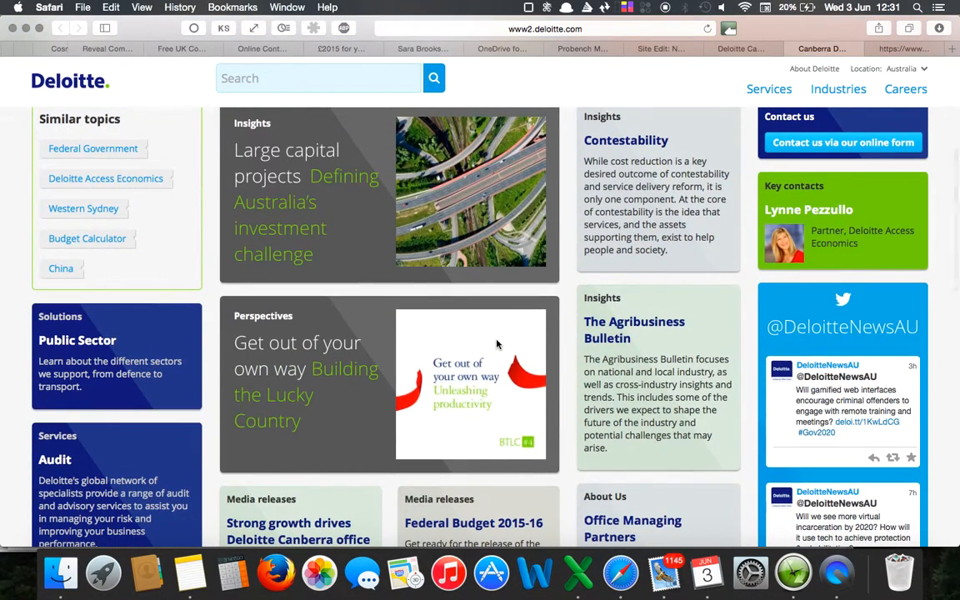
pyautogui.scroll(-10, 496, 344)
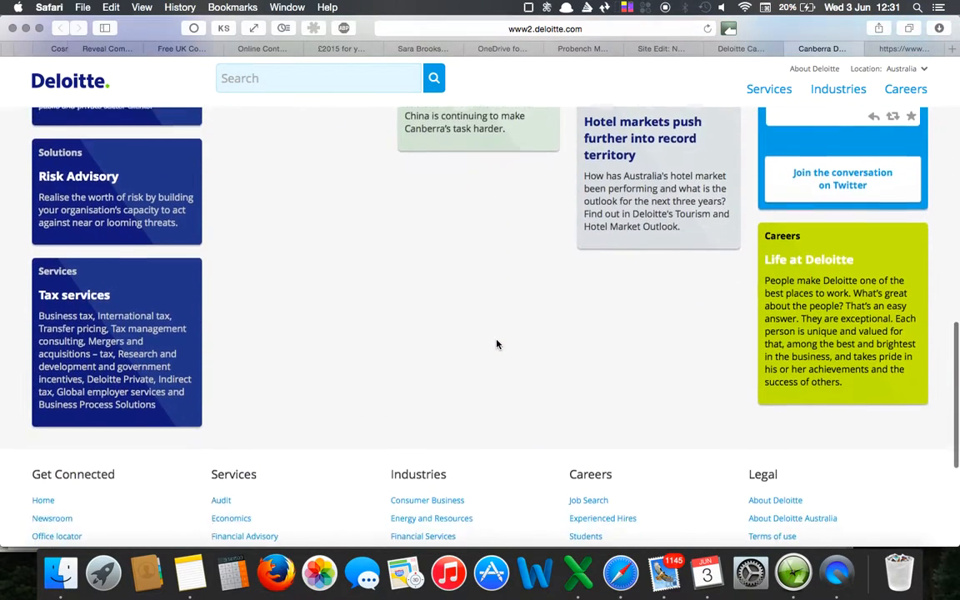
pyautogui.scroll(-3, 496, 344)
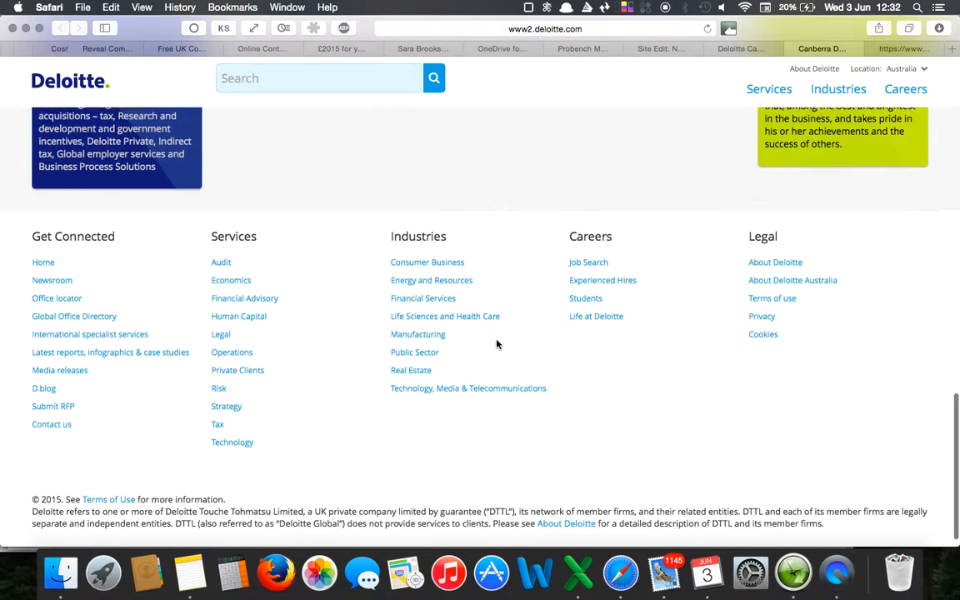
pyautogui.scroll(10, 497, 344)
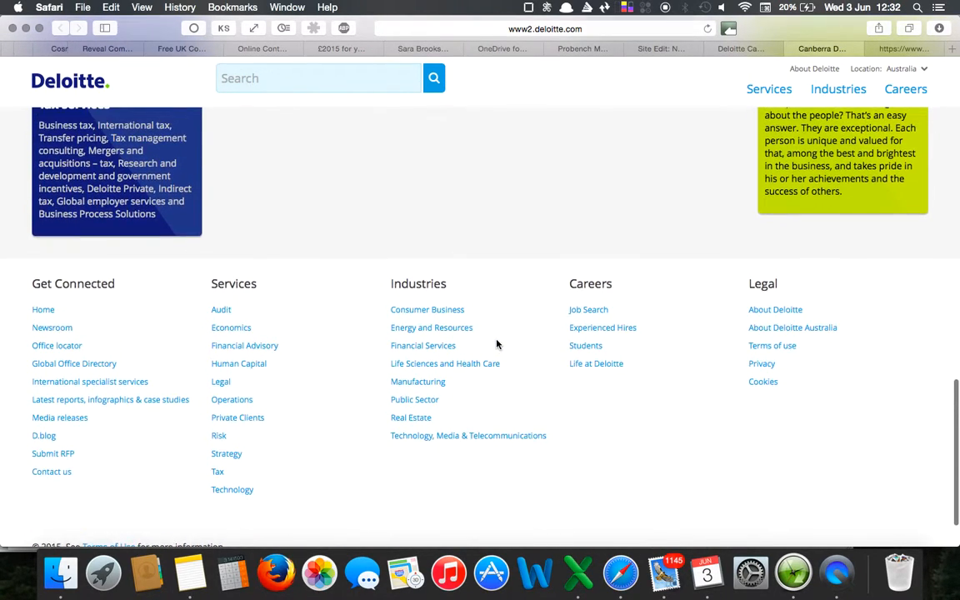
pyautogui.scroll(5, 496, 344)
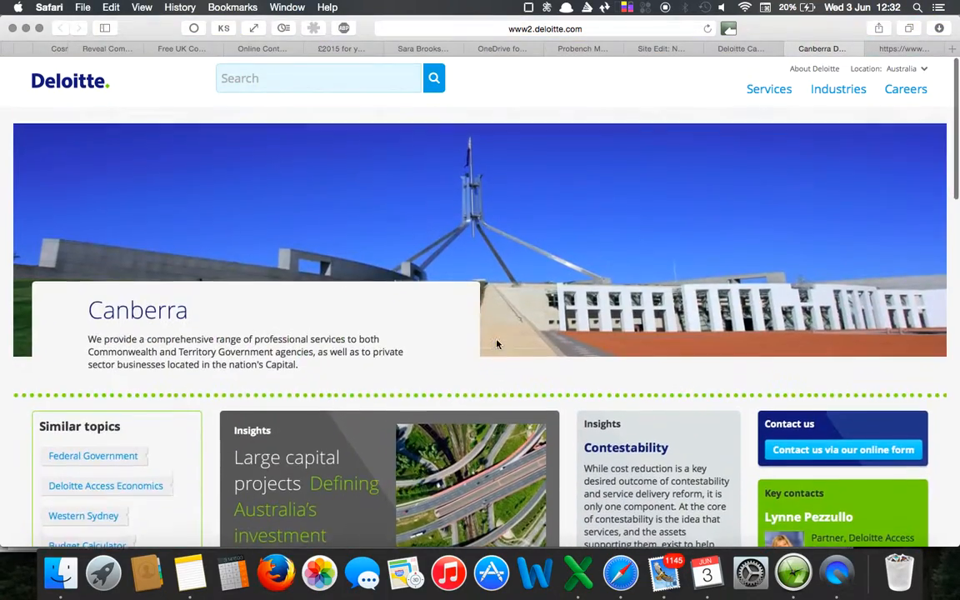
pyautogui.scroll(-5, 269, 322)
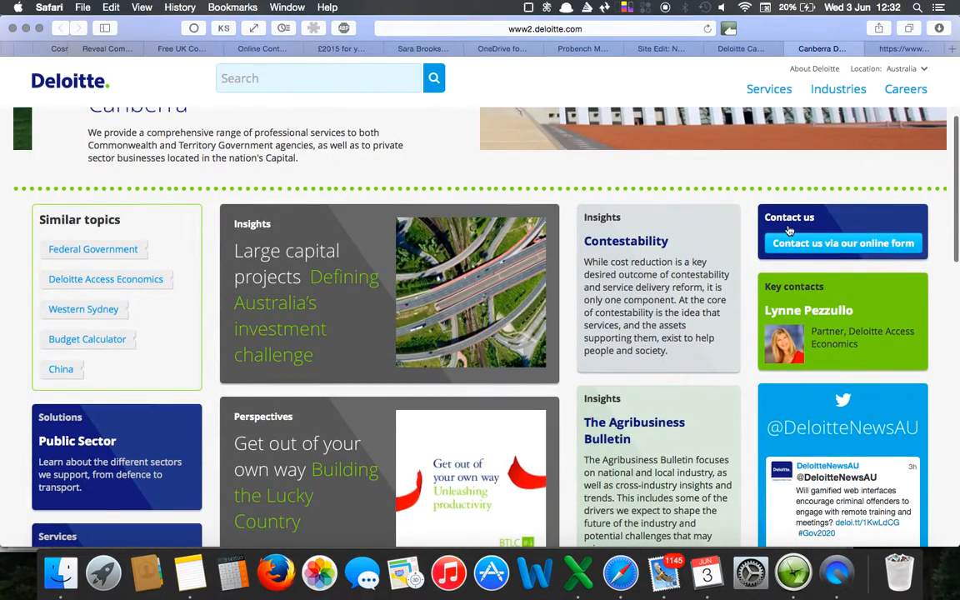
# Open the key contact's profile from the Canberra page and copy the first line of the office's street address.
pyautogui.click(828, 314)
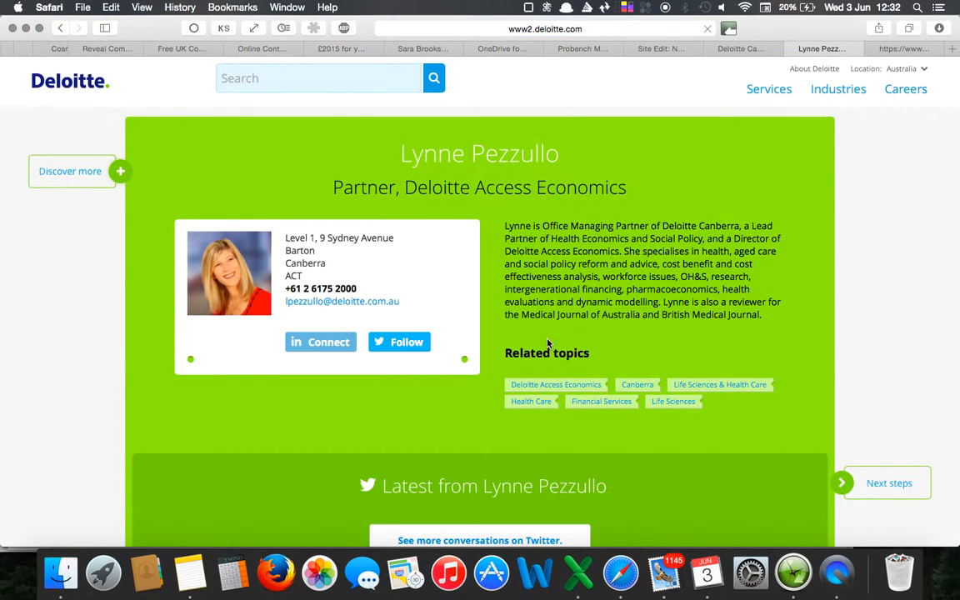
pyautogui.scroll(-1, 547, 343)
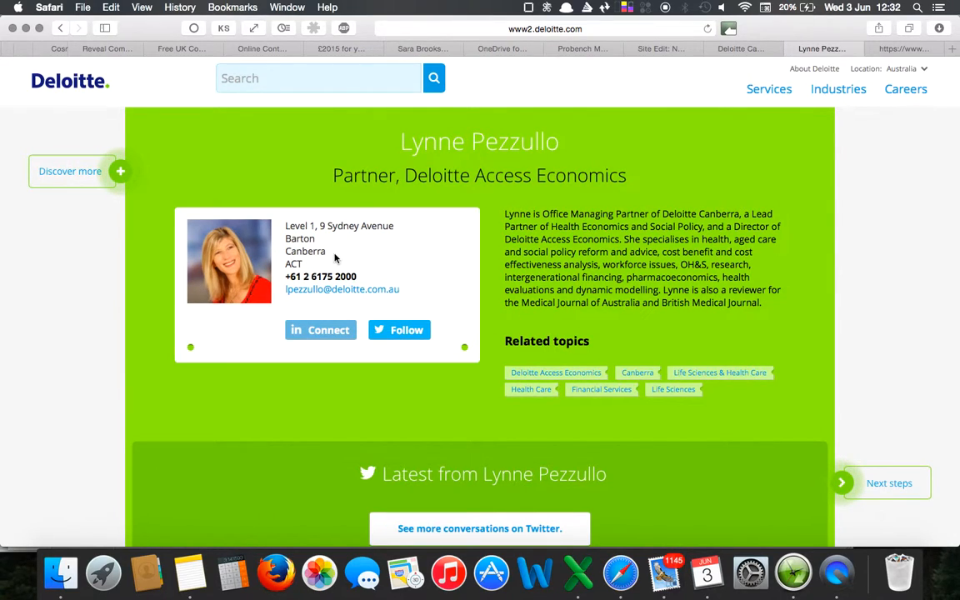
pyautogui.moveTo(403, 225); pyautogui.dragTo(286, 226)
pyautogui.press('super+c')
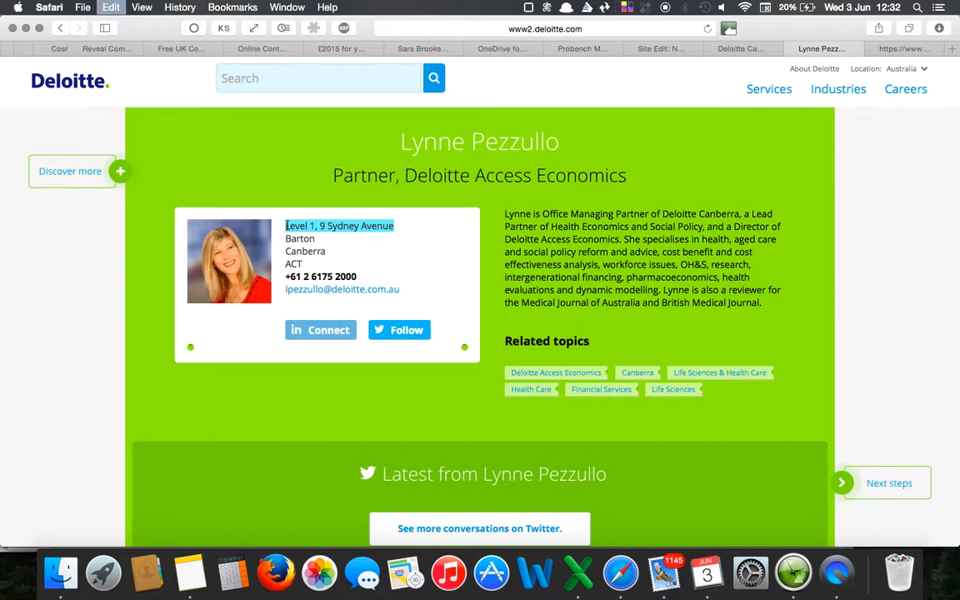
# Return to the new site form in Salesforce and paste the copied street address into Address 1.
pyautogui.click(741, 48)
pyautogui.hotkey('ctrl', 'Tab')
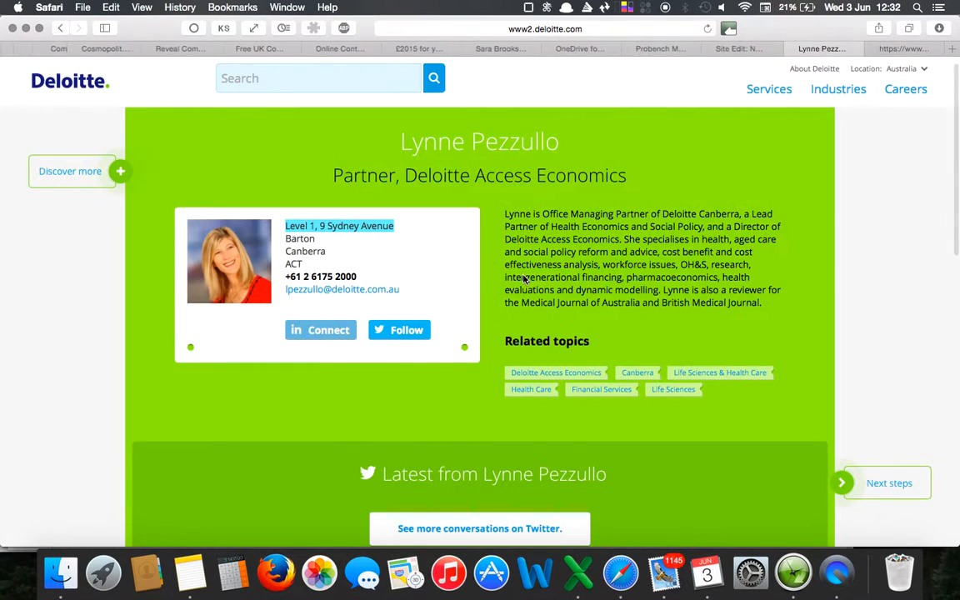
pyautogui.click(740, 49)
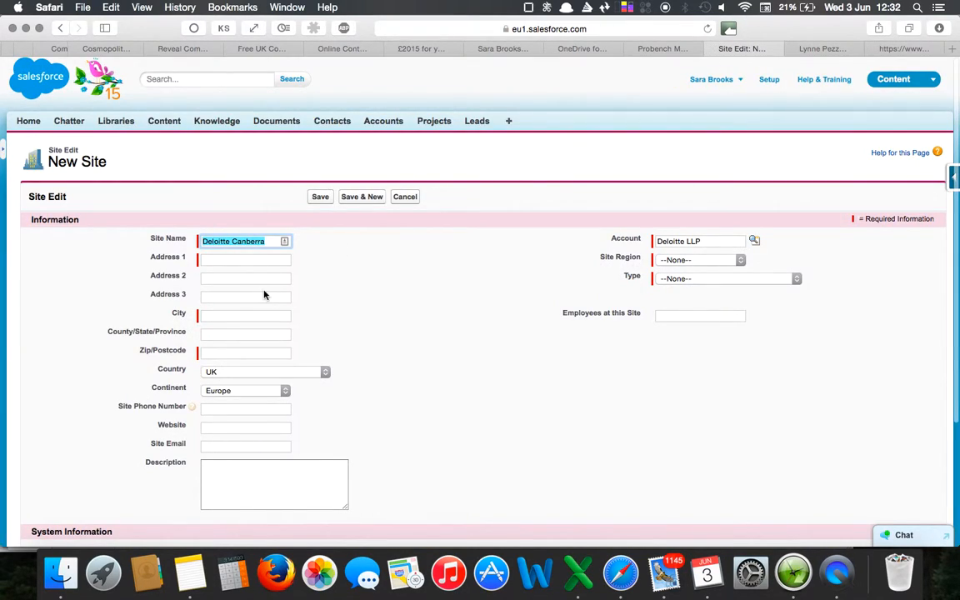
pyautogui.click(233, 260)
pyautogui.press('super+v')
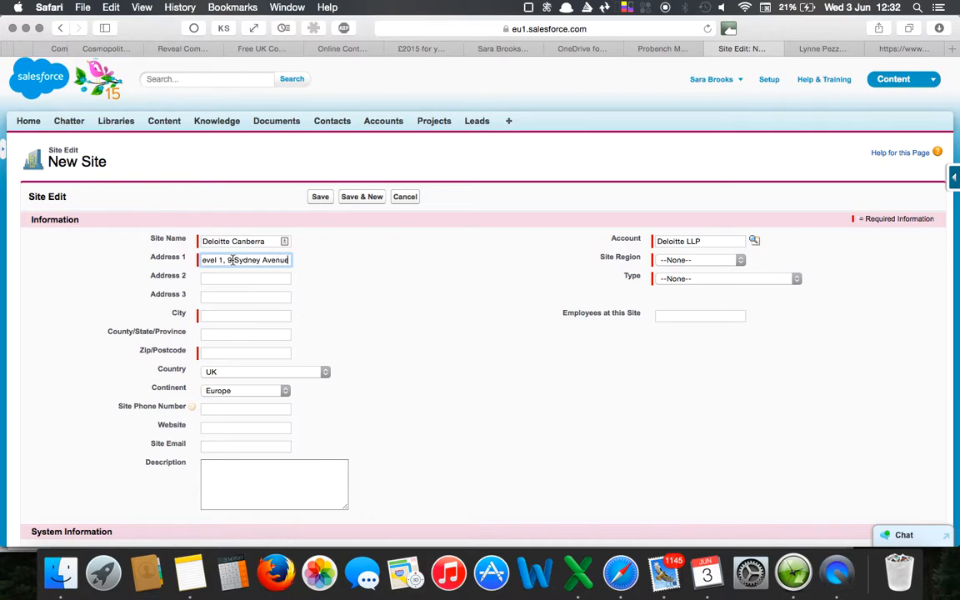
# Enter Canberra as the new site's city and Barton as Address 2.
pyautogui.click(230, 315)
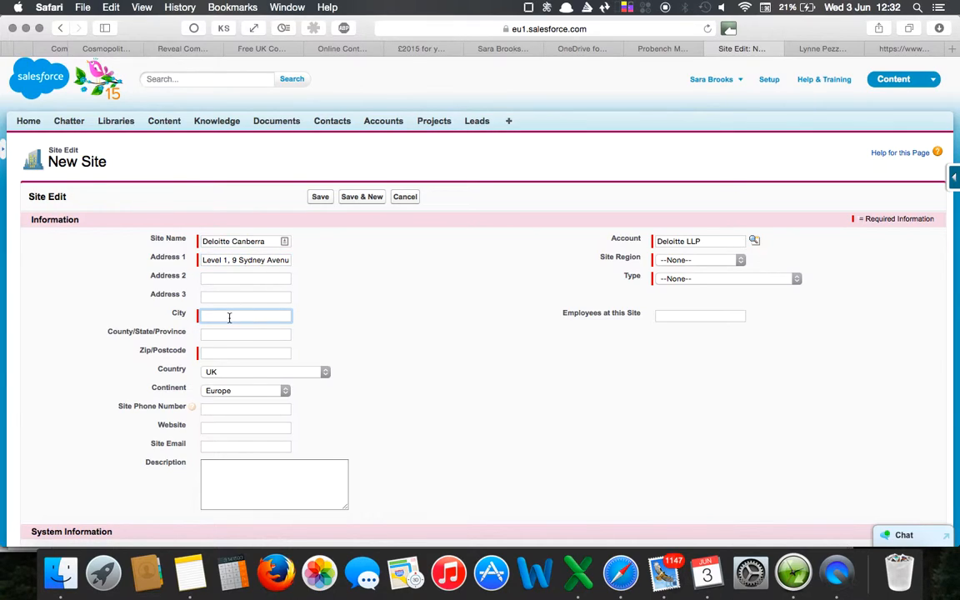
pyautogui.write('Canberra')
pyautogui.click(217, 280)
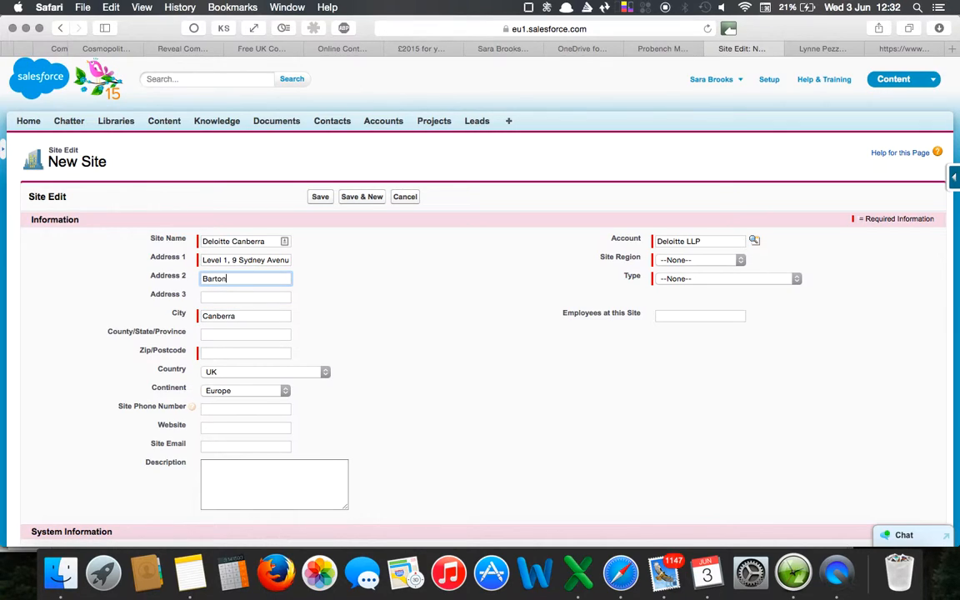
# Copy ACT from the office address on the Deloitte profile page into the new site's Zip/Postcode.
pyautogui.click(221, 351)
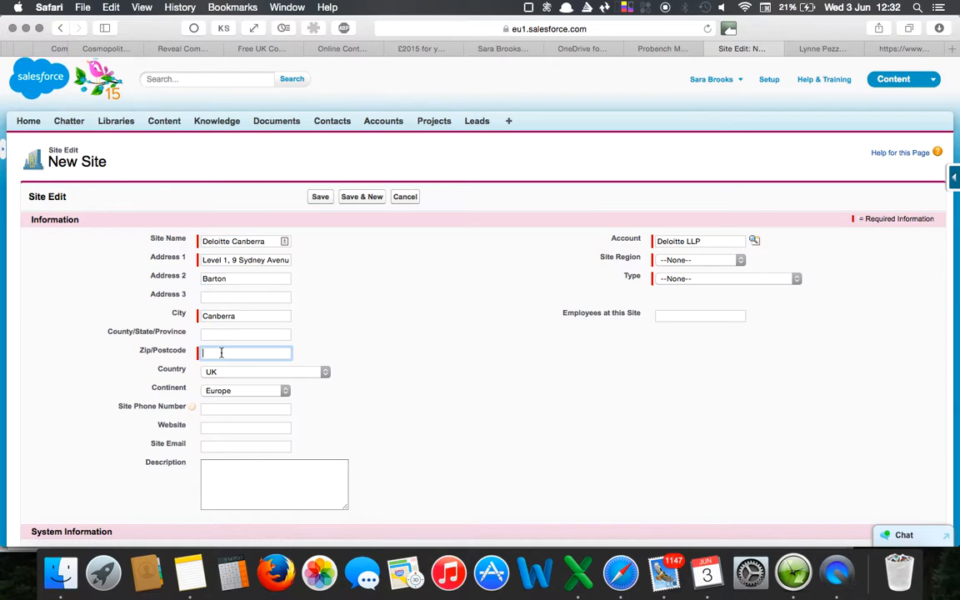
pyautogui.click(823, 49)
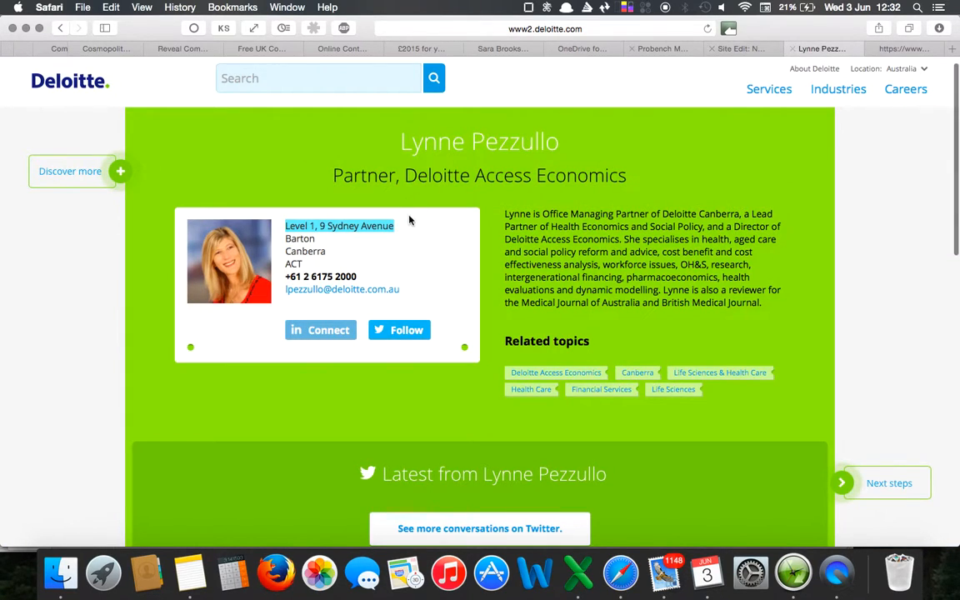
pyautogui.doubleClick(289, 264)
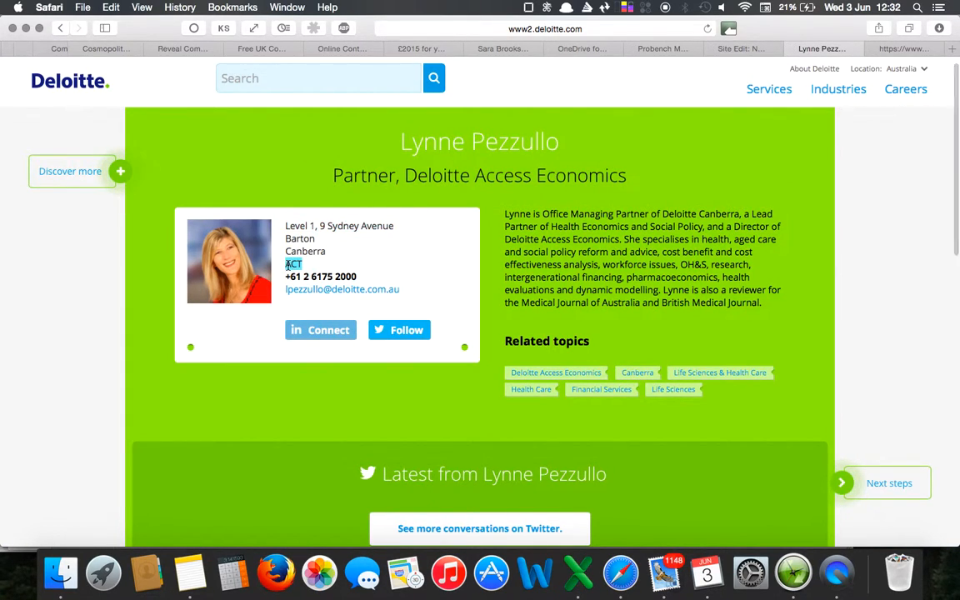
pyautogui.press('super+c')
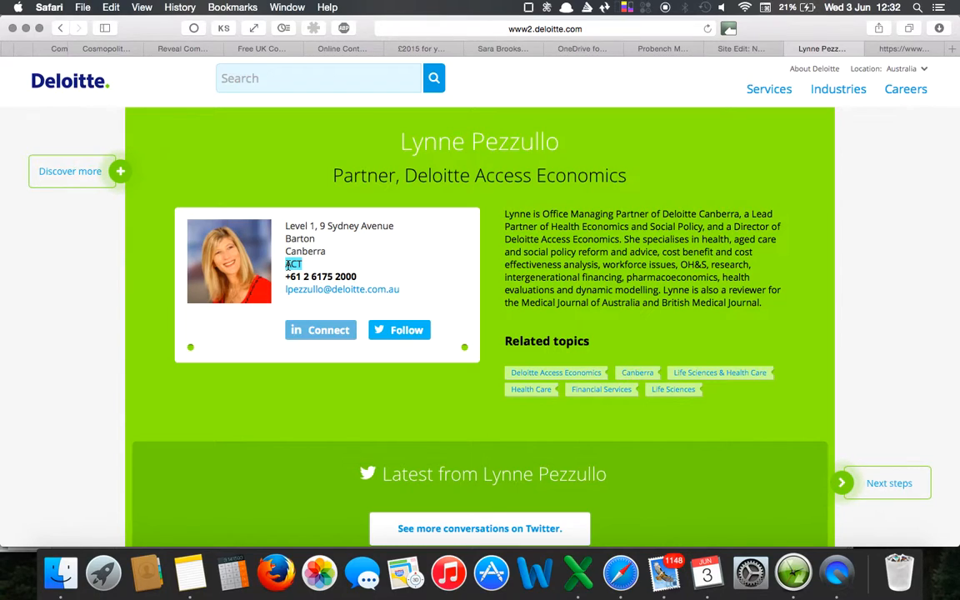
pyautogui.hotkey('ctrl', 'shift', 'Tab')
pyautogui.press('super+v')
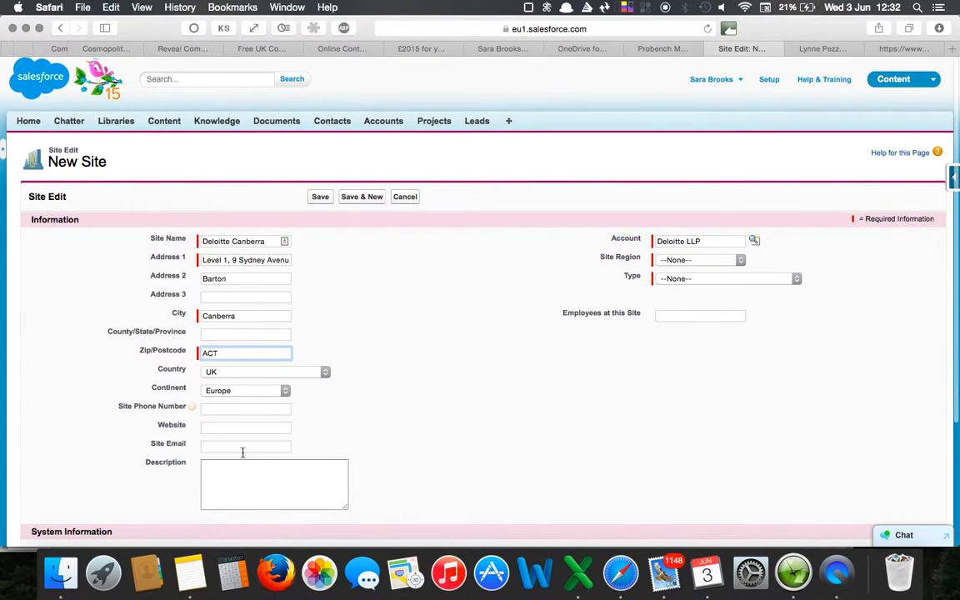
# Go back to Deloitte's Canberra page, copy its web address and paste it as the new site's website.
pyautogui.click(238, 427)
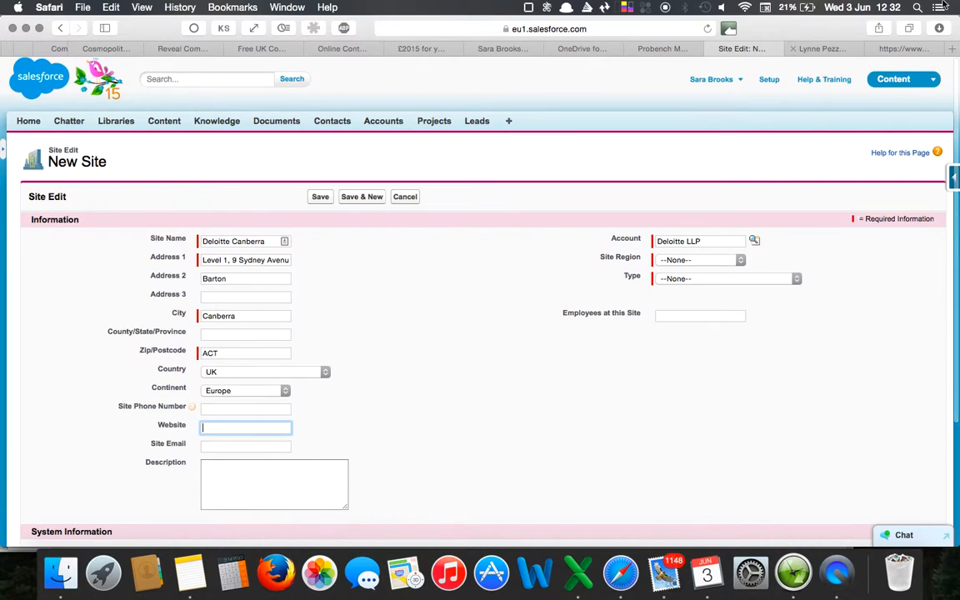
pyautogui.click(834, 49)
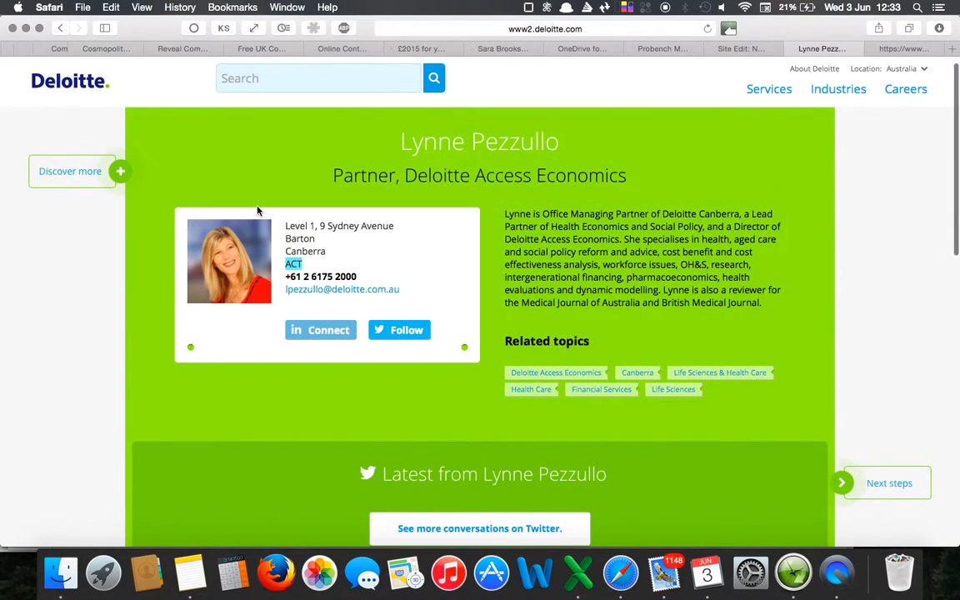
pyautogui.click(518, 30)
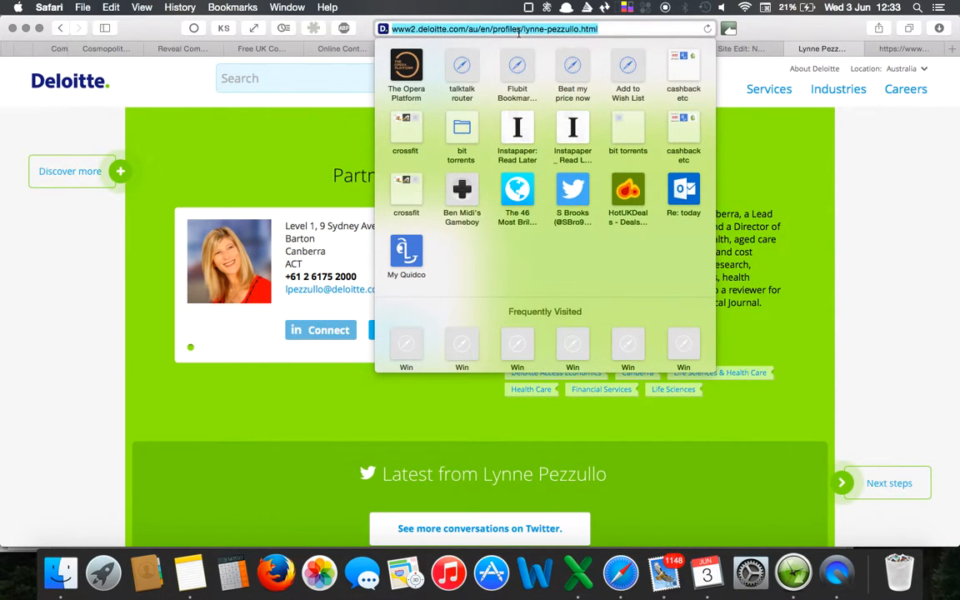
pyautogui.click(358, 146)
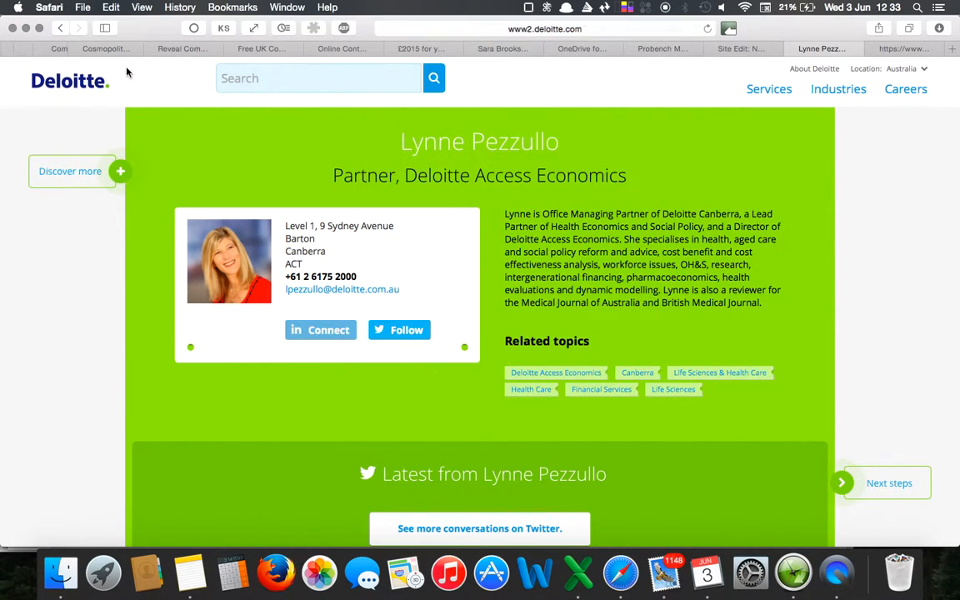
pyautogui.click(59, 28)
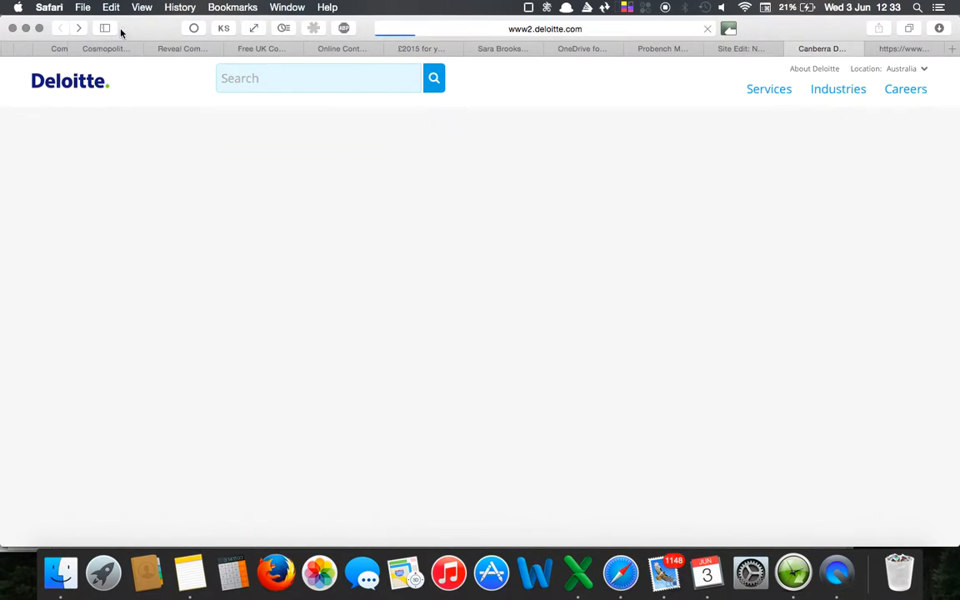
pyautogui.click(539, 30)
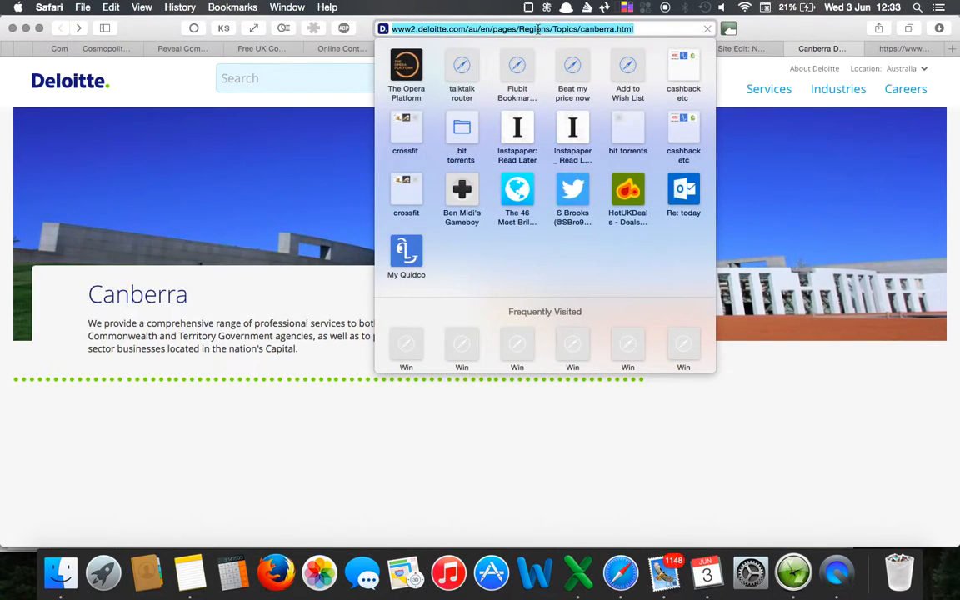
pyautogui.click(257, 238)
pyautogui.click(78, 29)
pyautogui.click(744, 50)
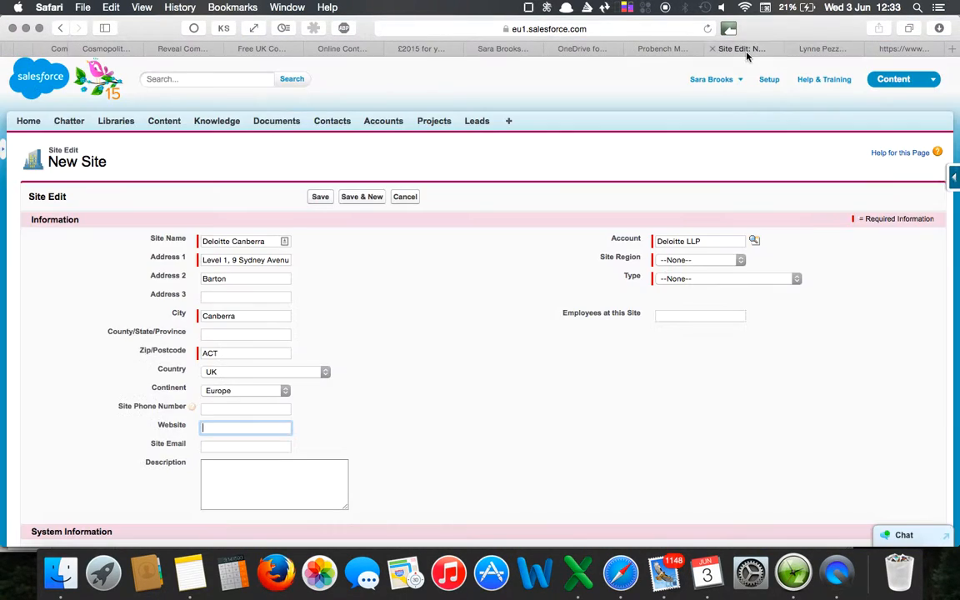
pyautogui.press('super+v')
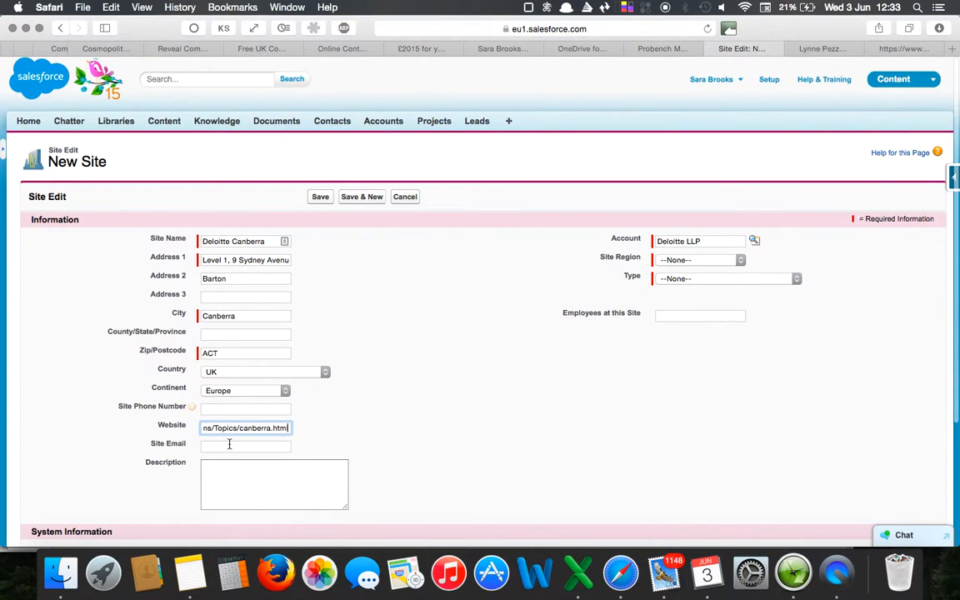
# Change the new site's country to Australia.
pyautogui.click(253, 373)
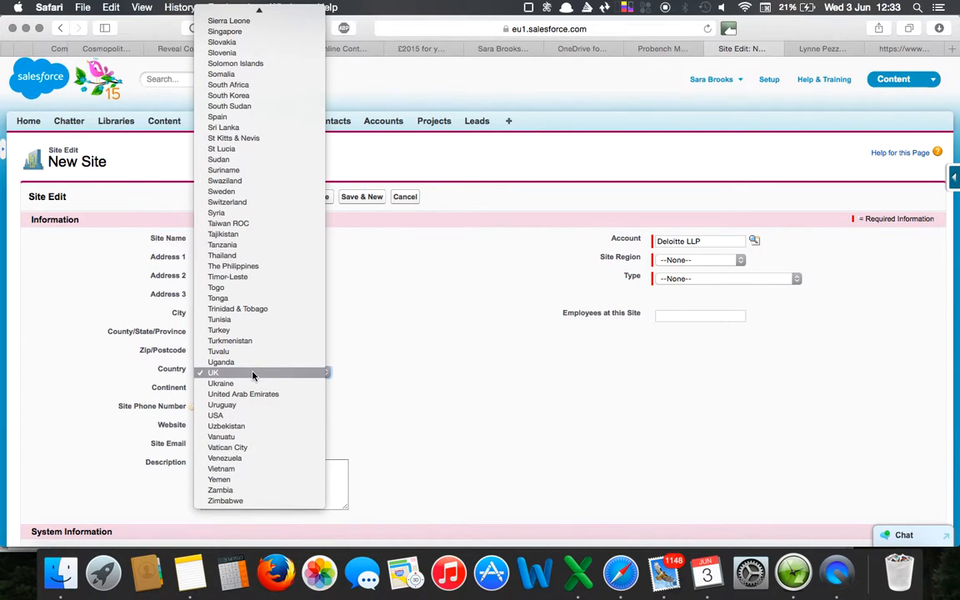
pyautogui.scroll(15, 255, 129)
pyautogui.scroll(3, 255, 129)
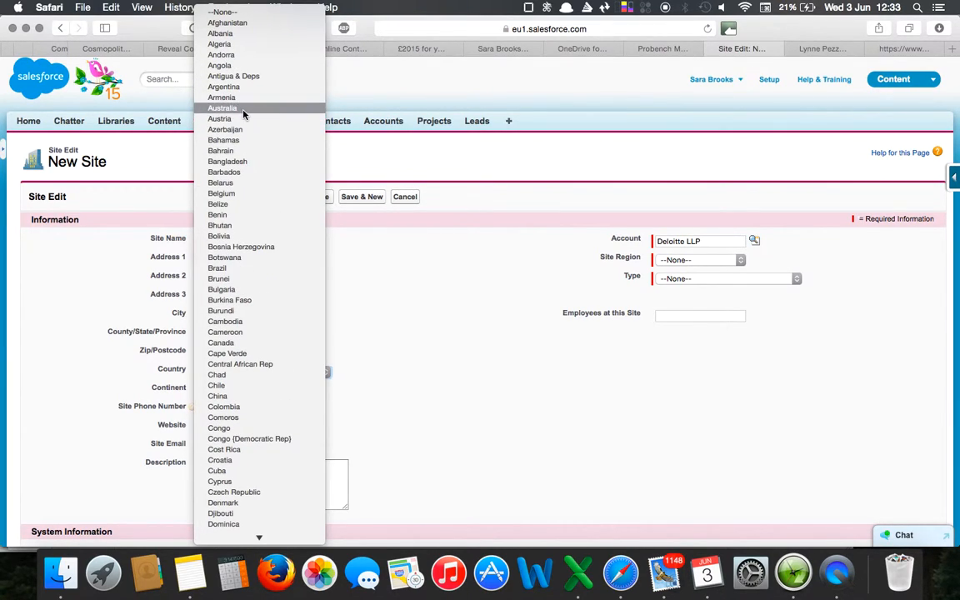
pyautogui.click(242, 109)
# Set the new site's continent to Asia / Pacific and its site region to Non UK.
pyautogui.click(261, 389)
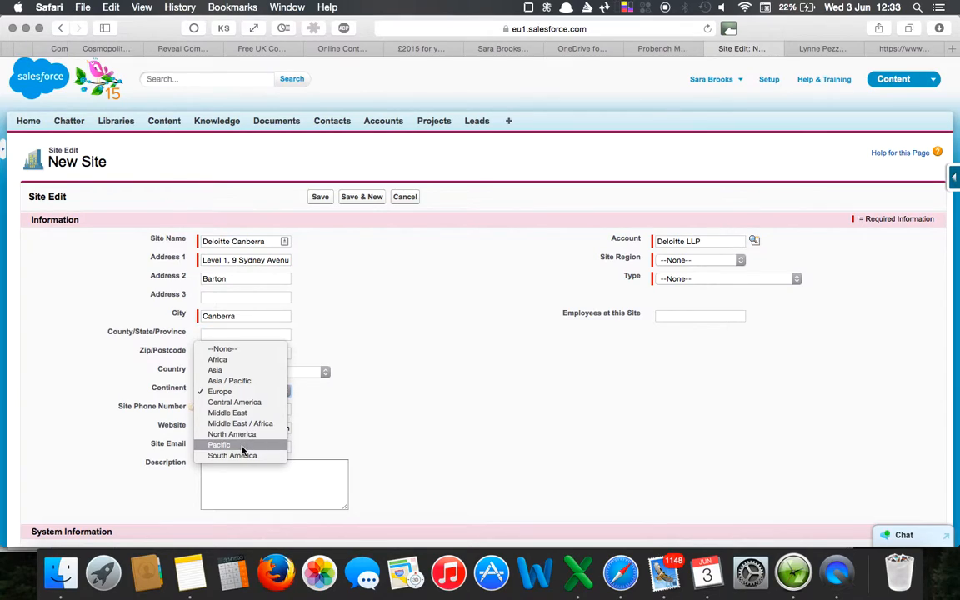
pyautogui.click(233, 382)
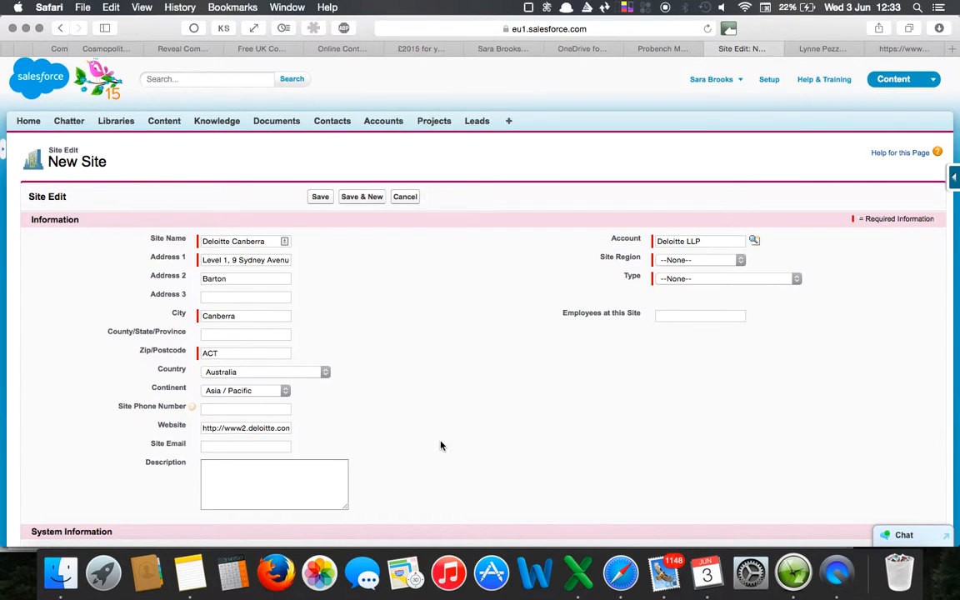
pyautogui.click(687, 260)
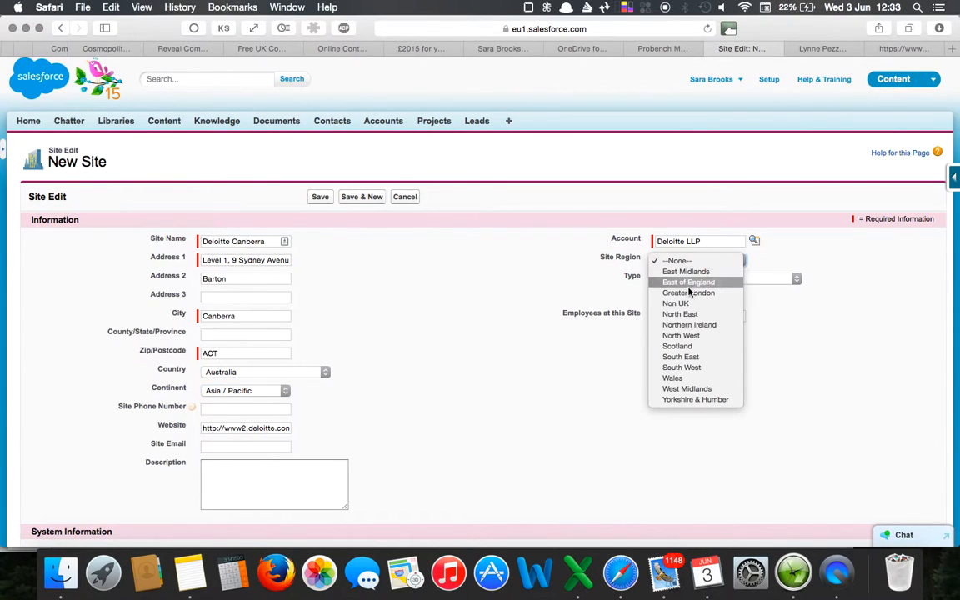
pyautogui.click(682, 304)
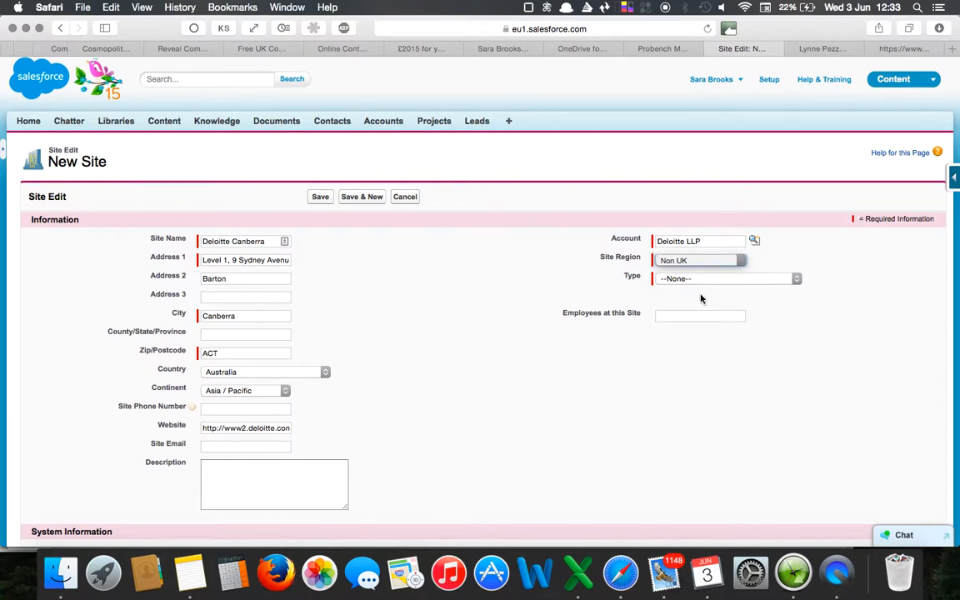
# Set the new site's type to Regional Head Office and save the Deloitte Canberra site.
pyautogui.click(711, 281)
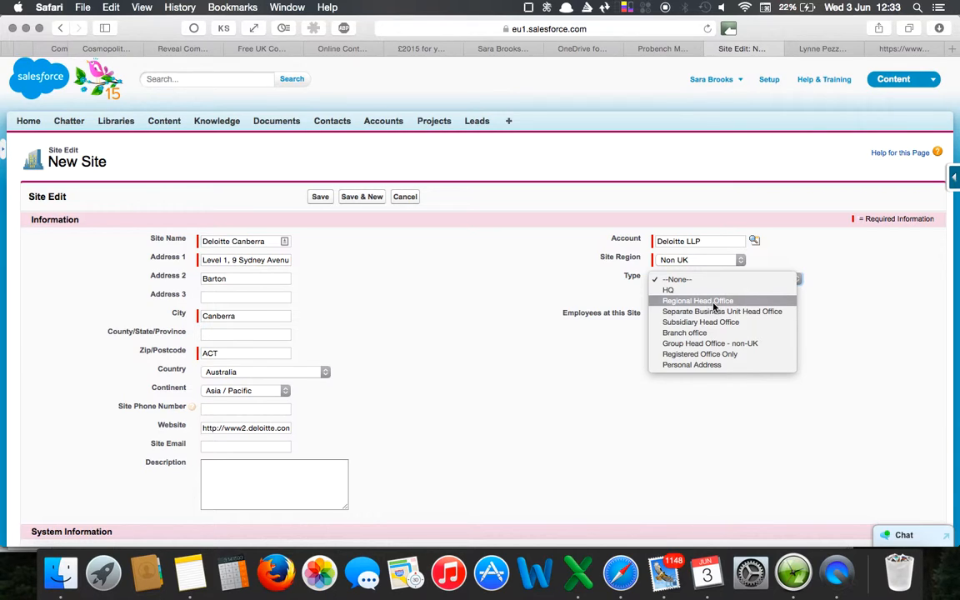
pyautogui.click(713, 302)
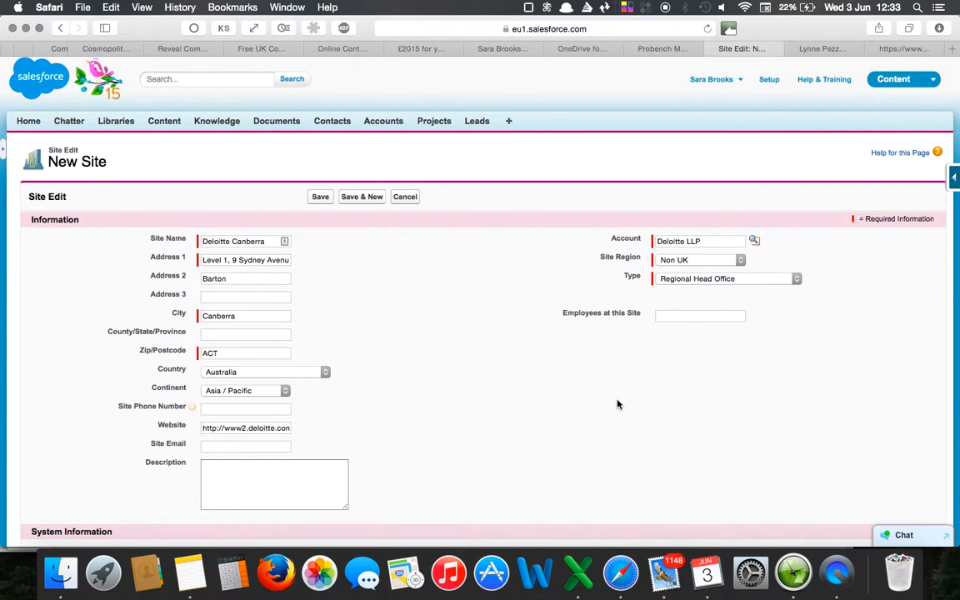
pyautogui.scroll(-5, 618, 404)
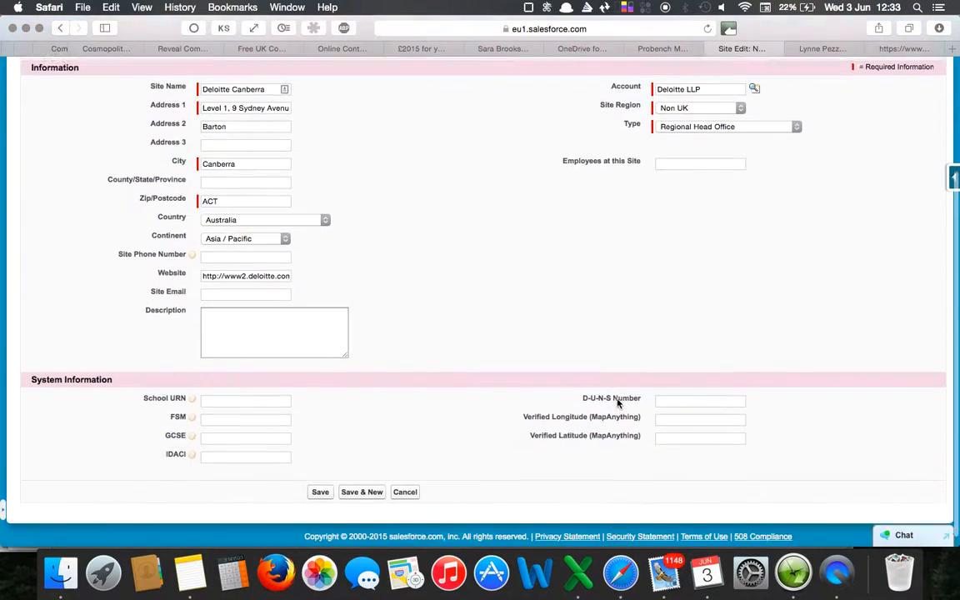
pyautogui.click(320, 483)
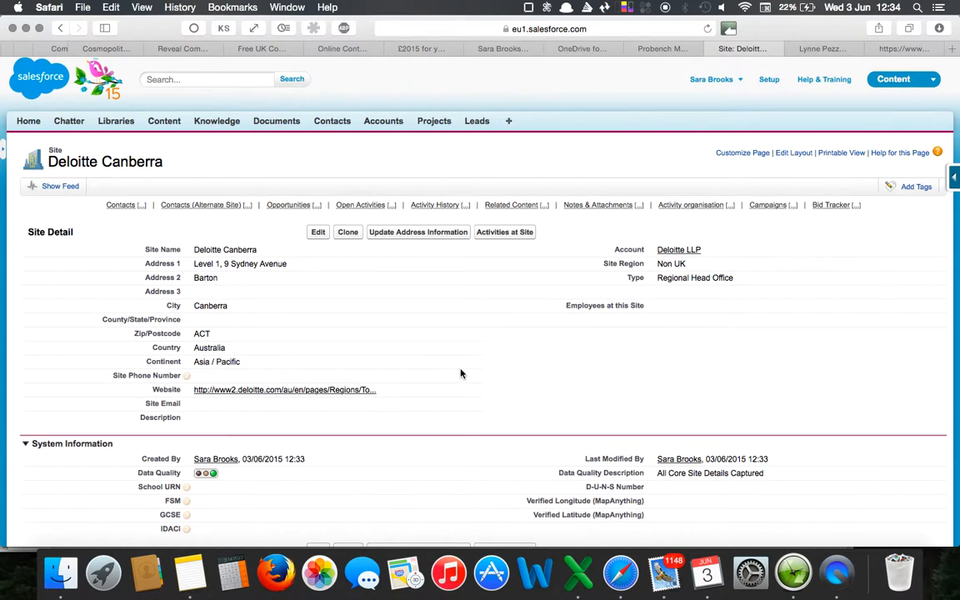
# Create a new site contact from the Deloitte Canberra site and enter the contact's first and last name.
pyautogui.scroll(-1, 460, 373)
pyautogui.scroll(-10, 461, 373)
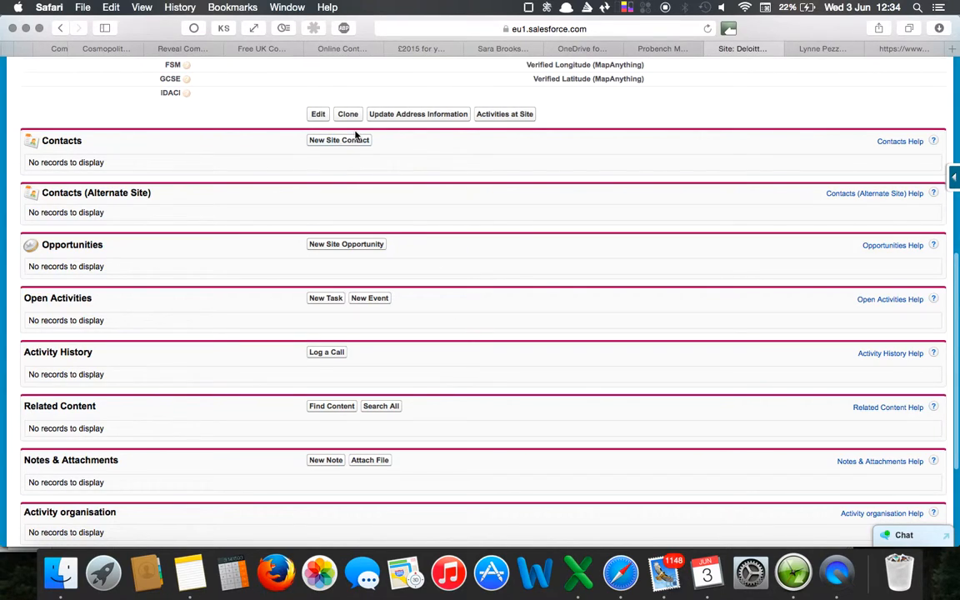
pyautogui.click(350, 144)
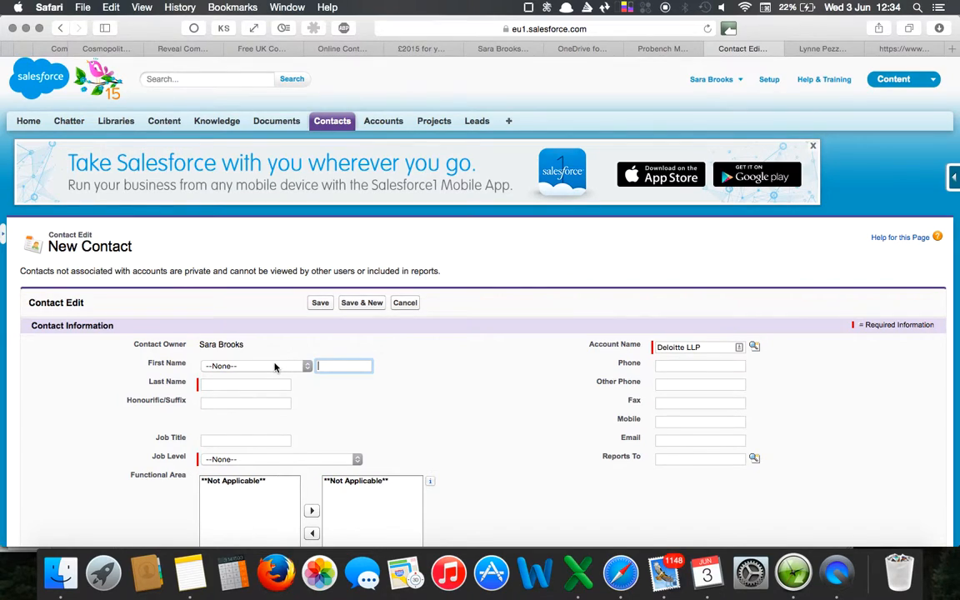
pyautogui.click(275, 367)
pyautogui.click(342, 364)
pyautogui.click(346, 365)
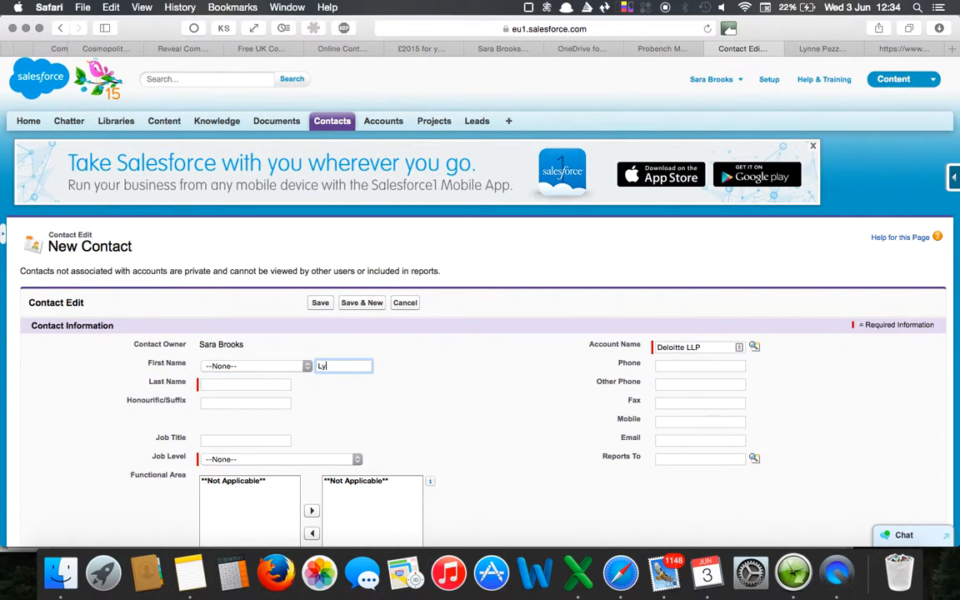
pyautogui.click(250, 383)
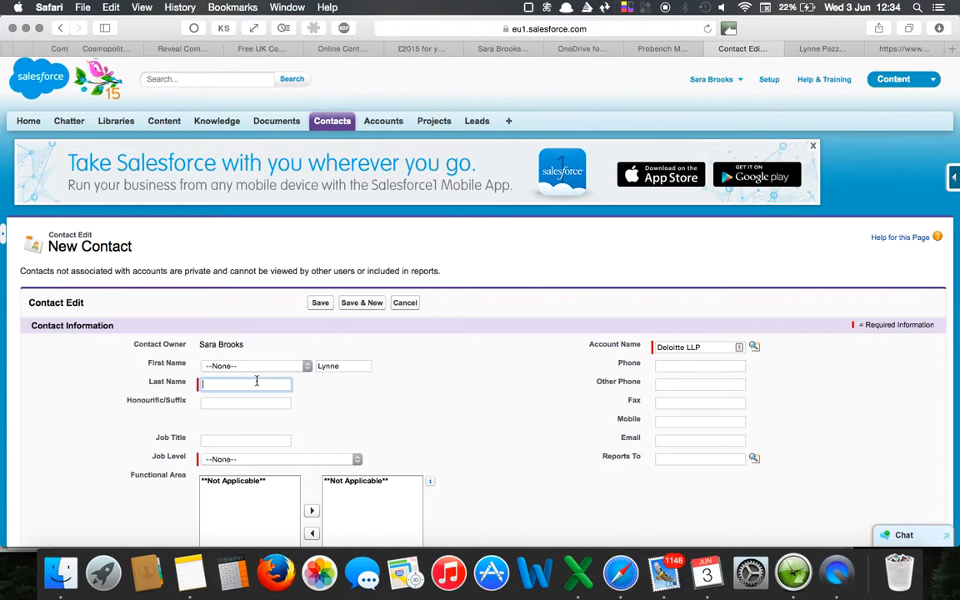
pyautogui.write('Pezzullo')
# Set the new contact's job level to Head of / Senior Manager.
pyautogui.click(336, 459)
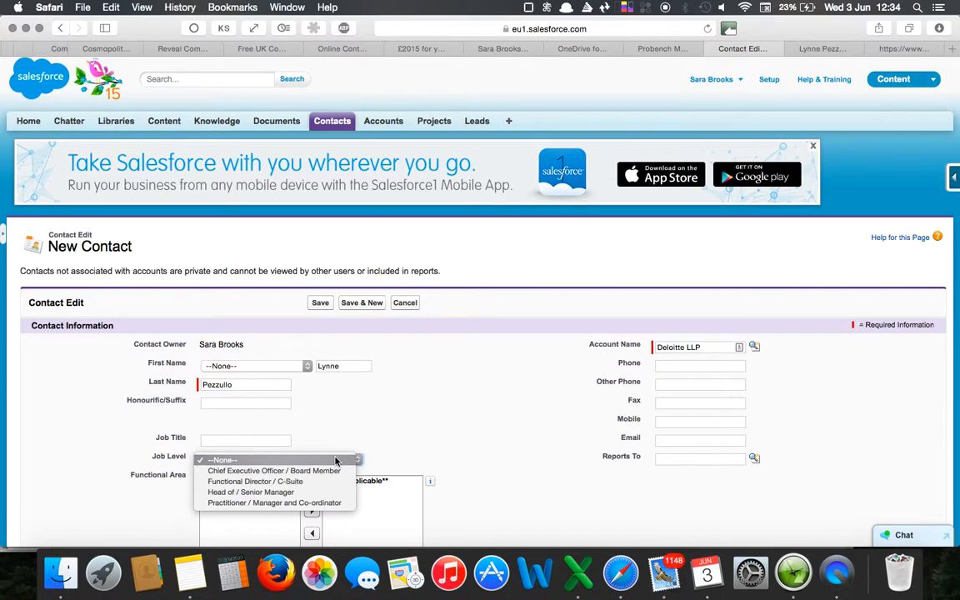
pyautogui.click(335, 494)
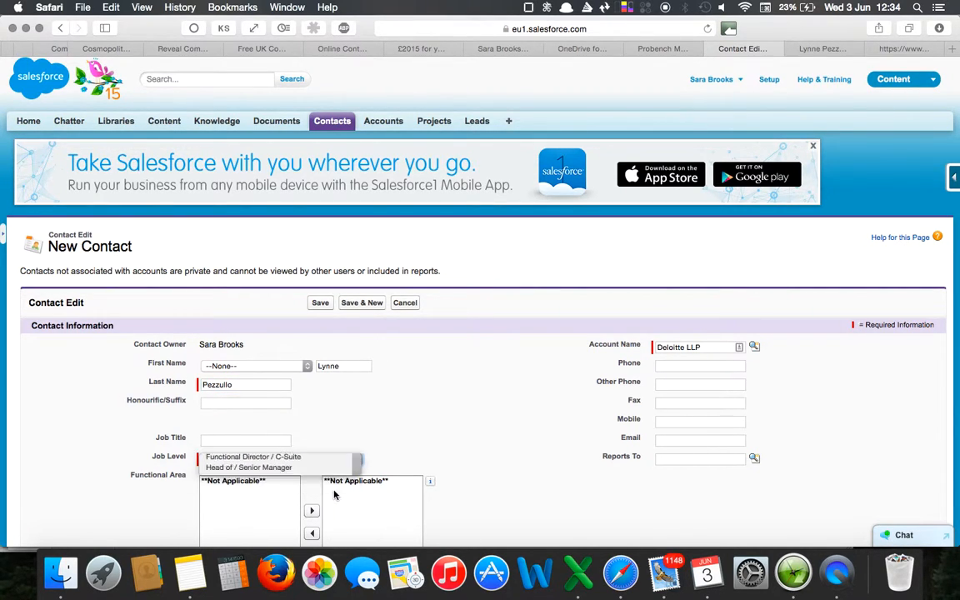
pyautogui.scroll(-5, 469, 439)
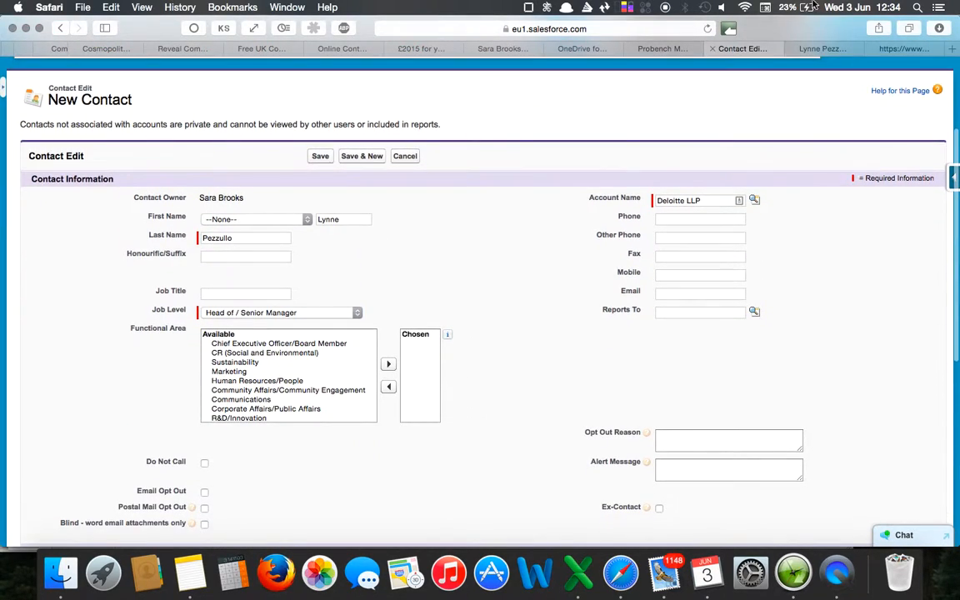
# Copy the phone number from the contact's Deloitte profile page and paste it as the new contact's phone.
pyautogui.click(823, 49)
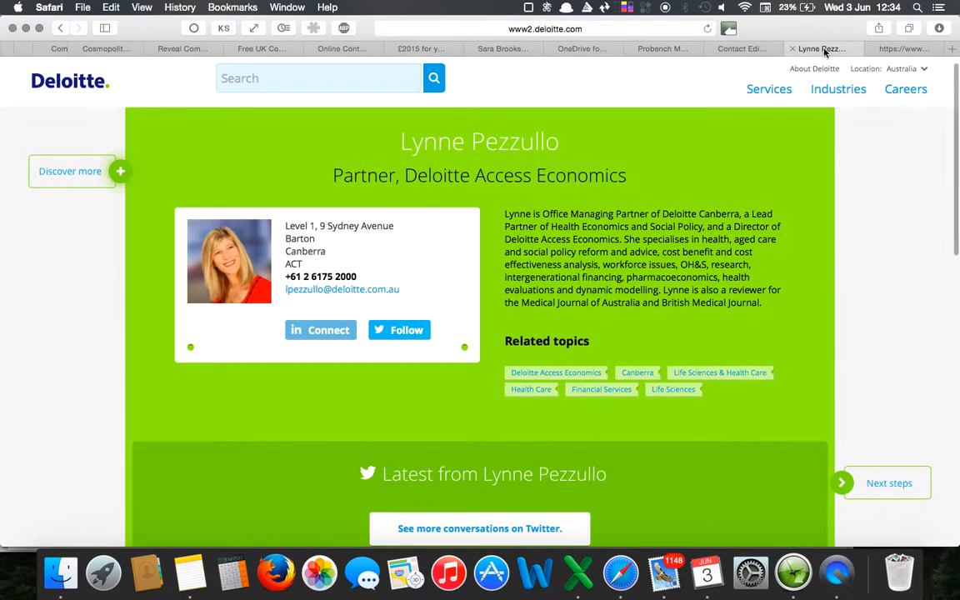
pyautogui.scroll(-2, 542, 236)
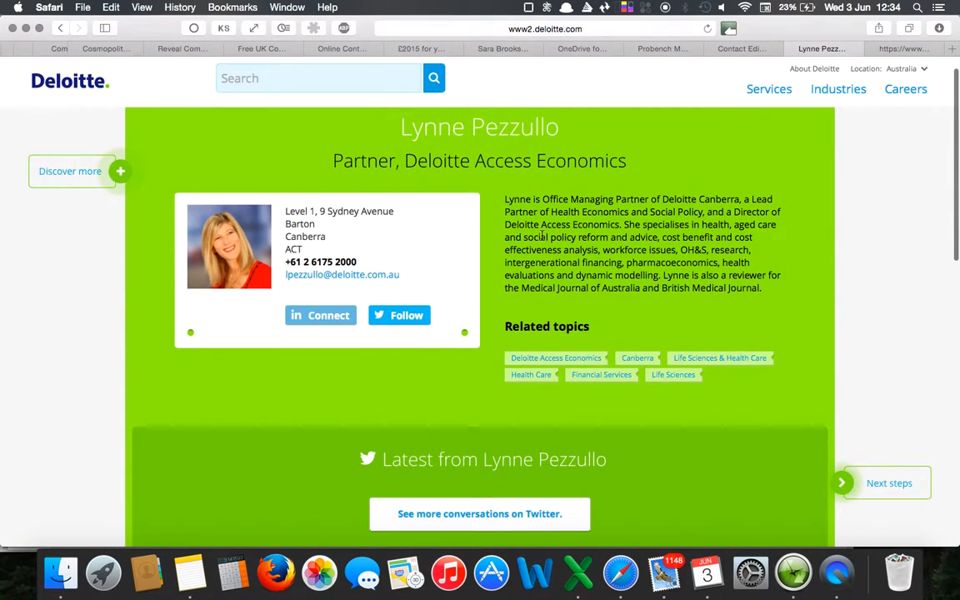
pyautogui.scroll(-5, 631, 221)
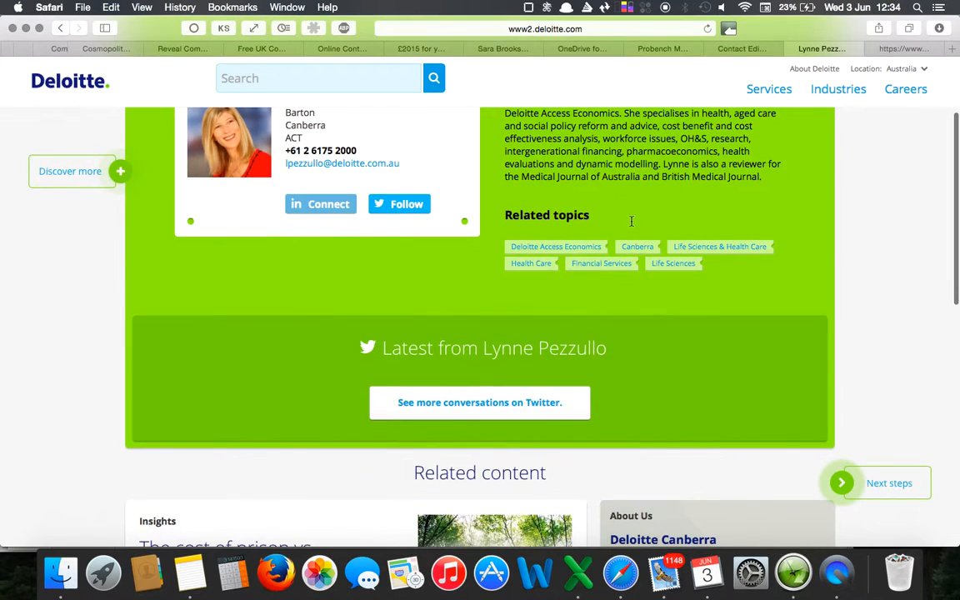
pyautogui.scroll(3, 675, 349)
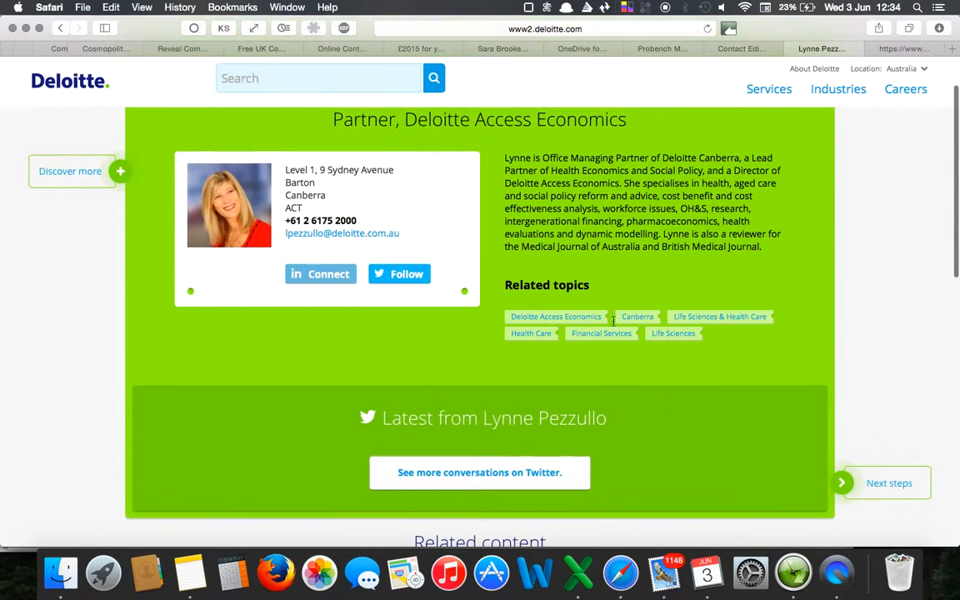
pyautogui.moveTo(359, 222); pyautogui.dragTo(292, 220)
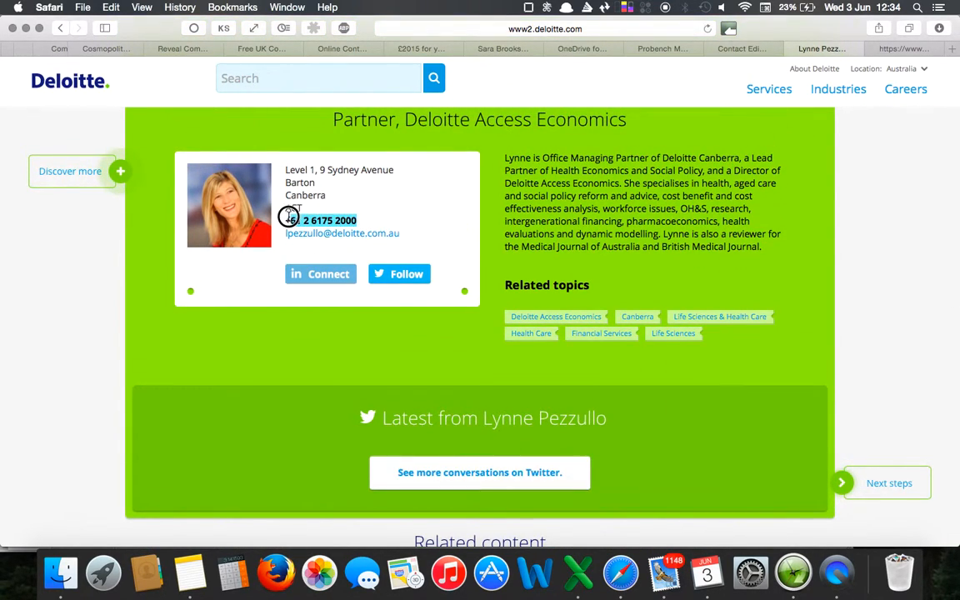
pyautogui.press('super+c')
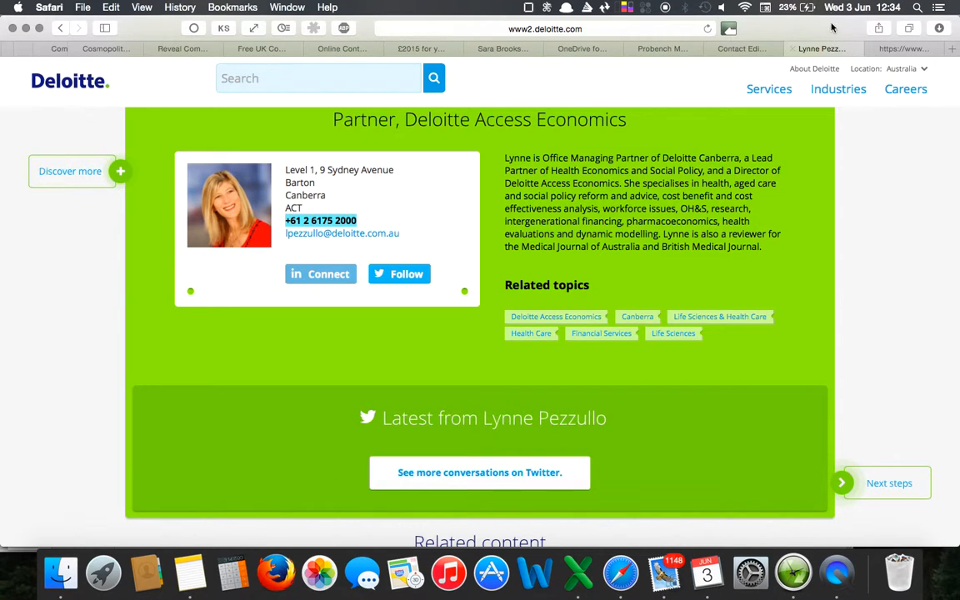
pyautogui.click(743, 50)
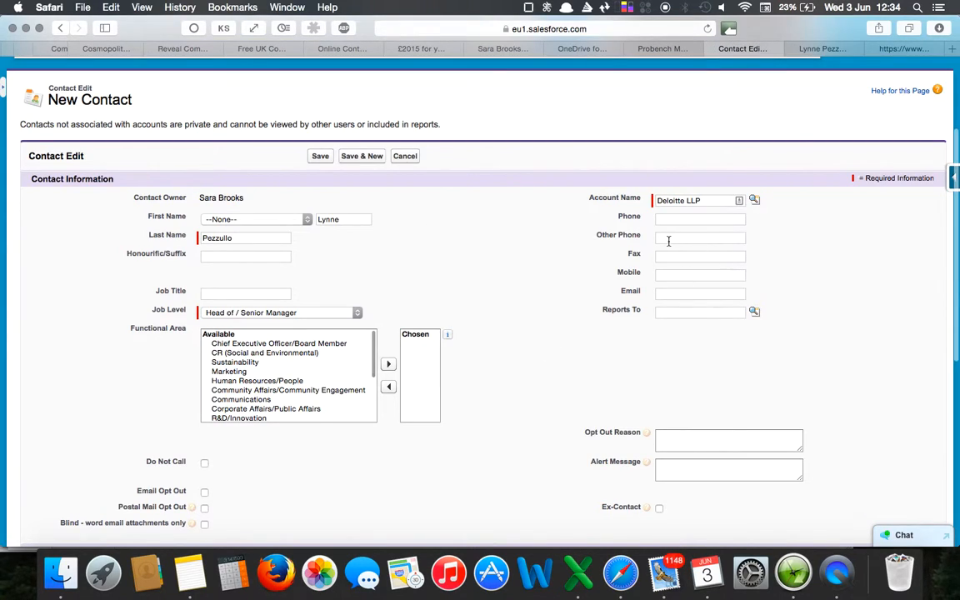
pyautogui.click(685, 219)
pyautogui.press('super+v')
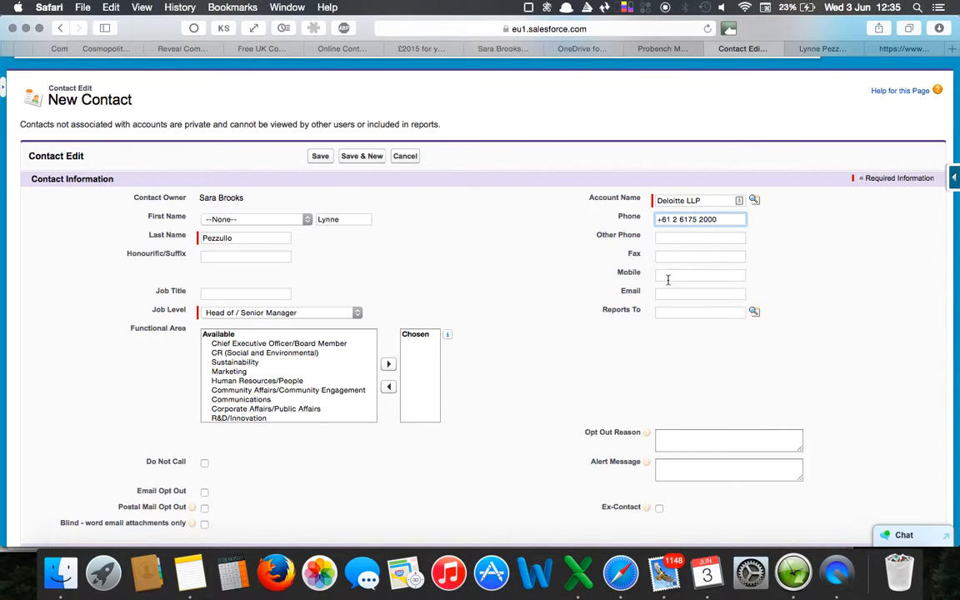
# Copy the e-mail address from the Deloitte profile page into the new contact's Email field.
pyautogui.click(671, 292)
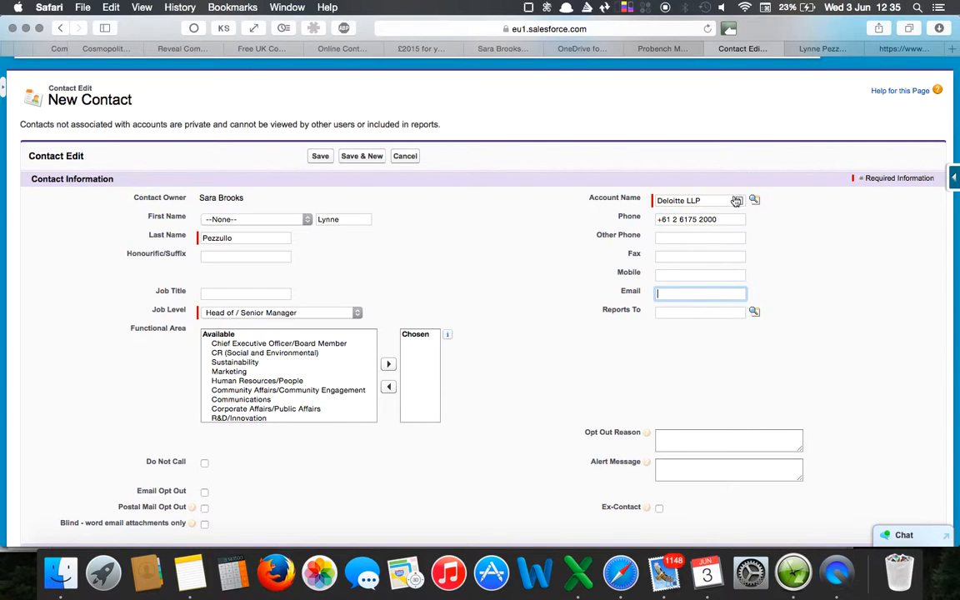
pyautogui.click(811, 49)
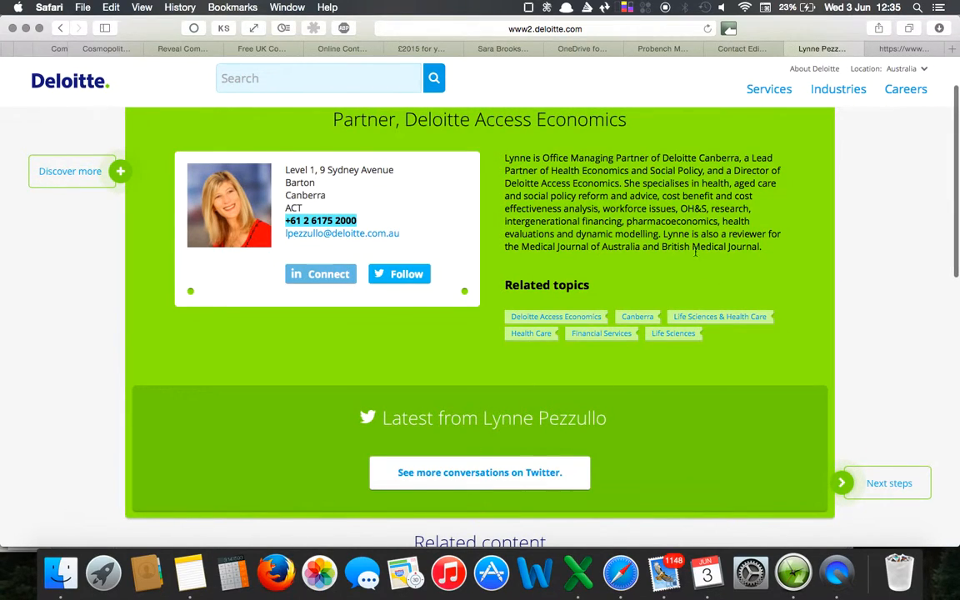
pyautogui.moveTo(402, 229); pyautogui.dragTo(285, 227)
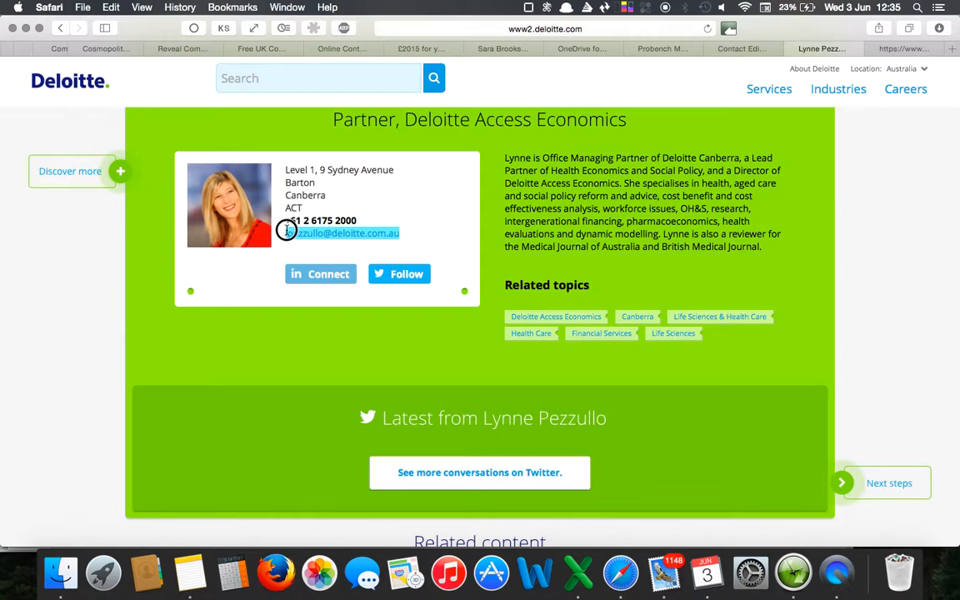
pyautogui.click(742, 49)
pyautogui.press('super+v')
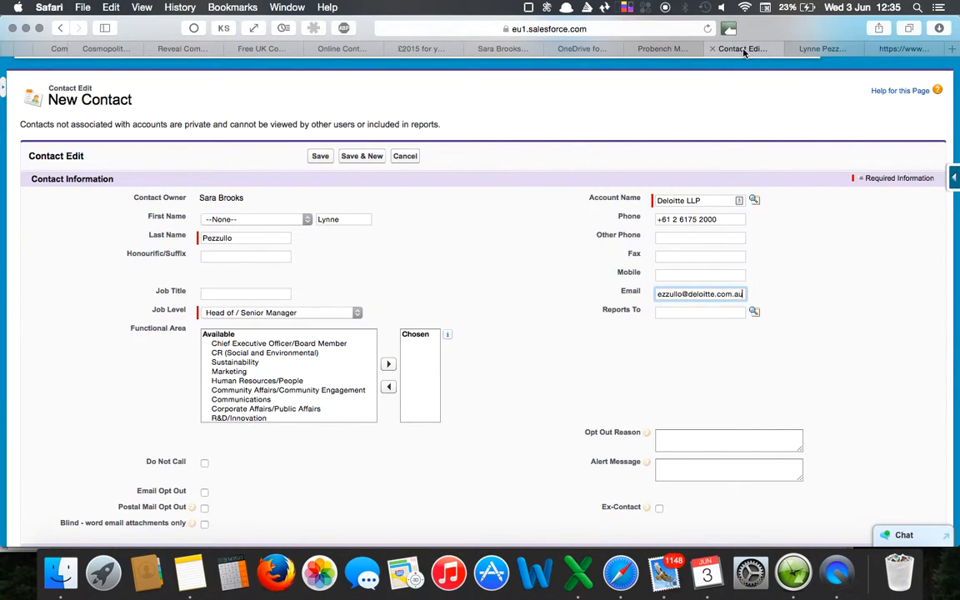
pyautogui.click(566, 401)
# Check the opt-out options, site and additional information of the new contact, and save the contact.
pyautogui.scroll(-5, 566, 400)
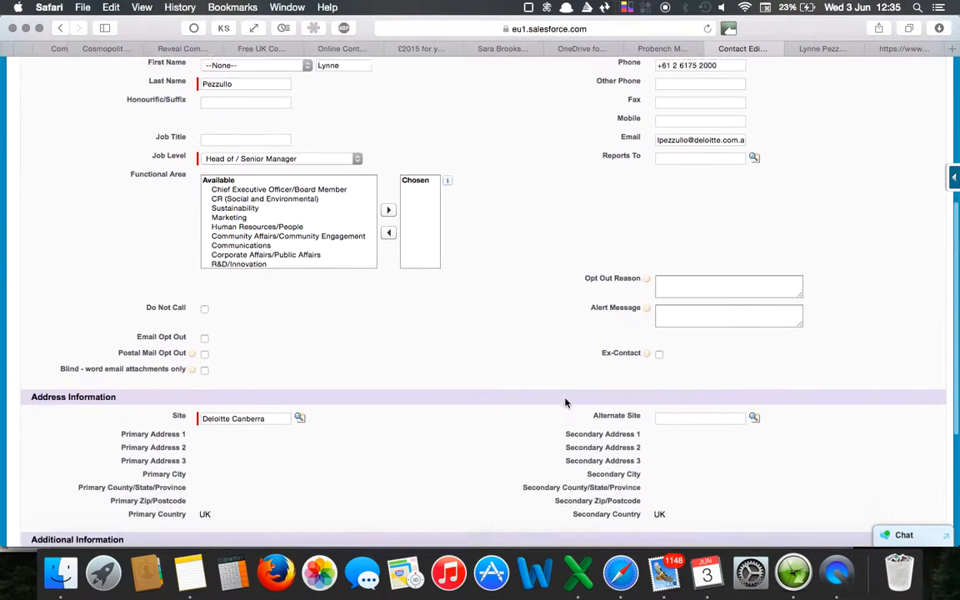
pyautogui.scroll(-3, 567, 401)
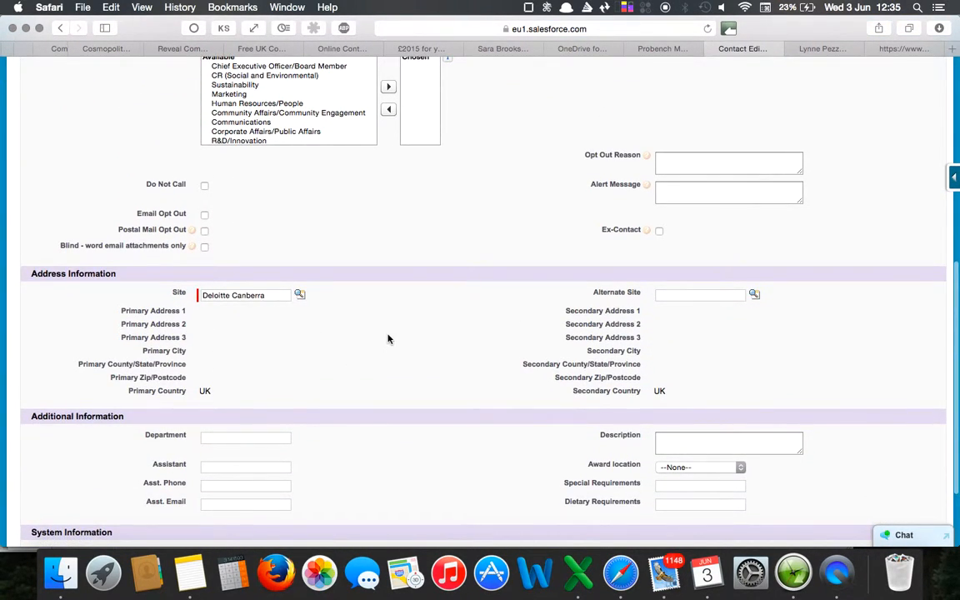
pyautogui.scroll(-3, 387, 337)
pyautogui.scroll(-1, 387, 338)
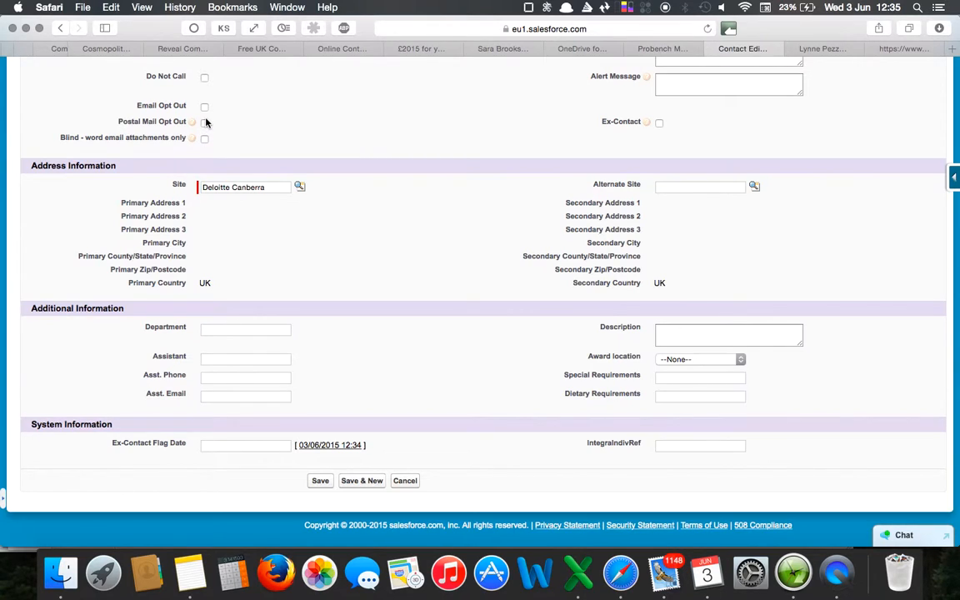
pyautogui.scroll(2, 207, 107)
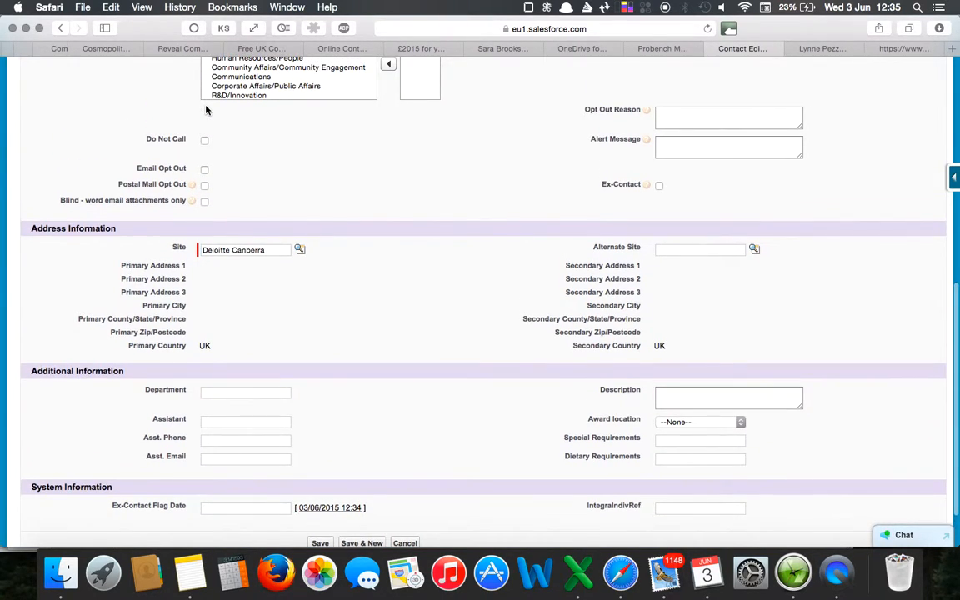
pyautogui.scroll(-2, 208, 107)
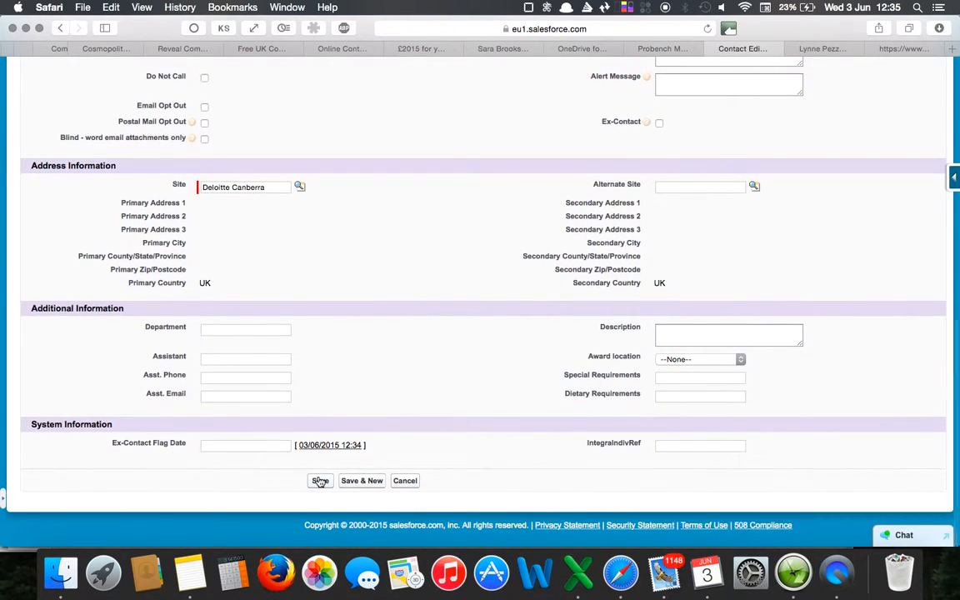
pyautogui.click(320, 481)
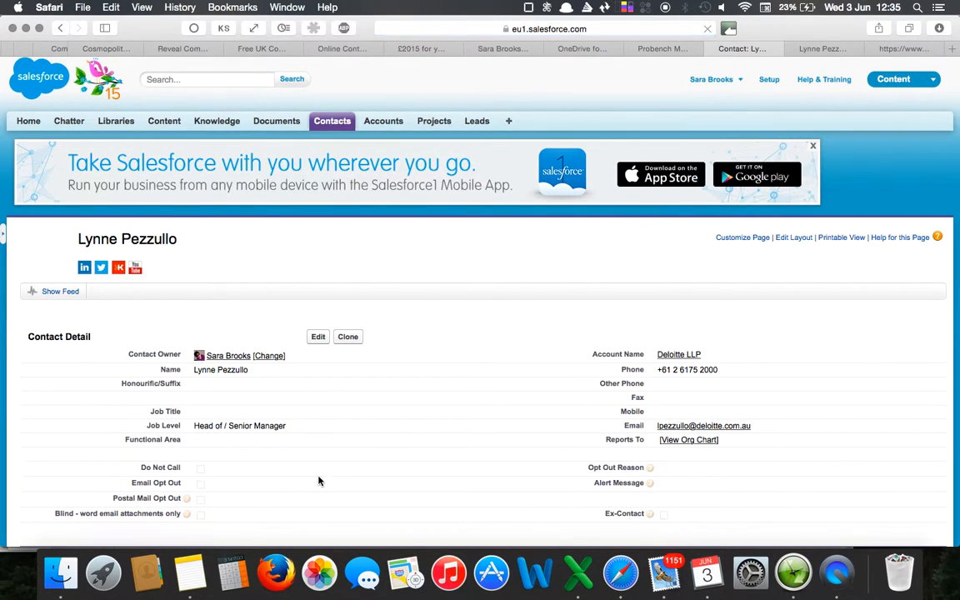
# Review the saved contact's address and system information, and decline sending a Stay-in-Touch email.
pyautogui.scroll(-3, 319, 481)
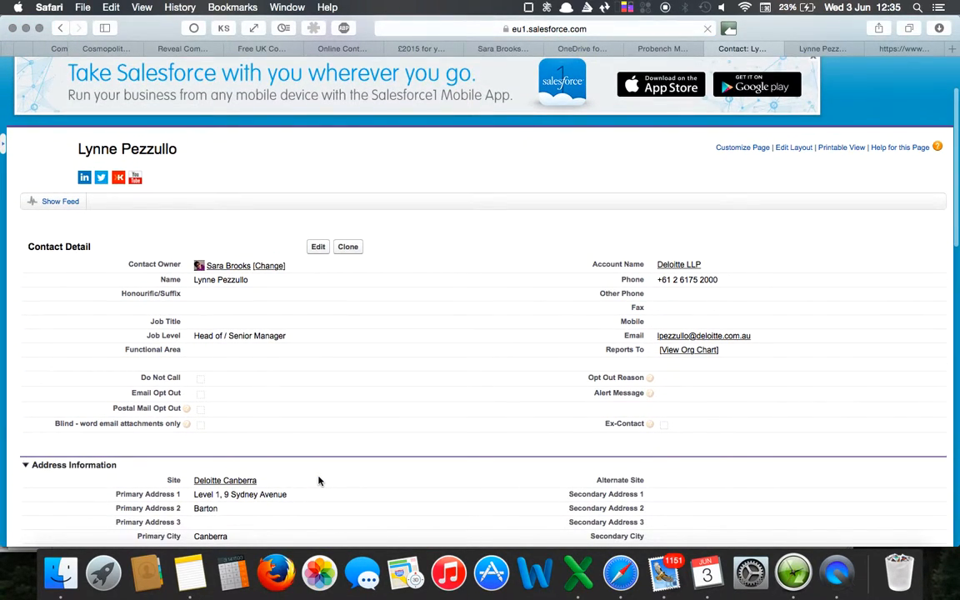
pyautogui.scroll(-3, 318, 481)
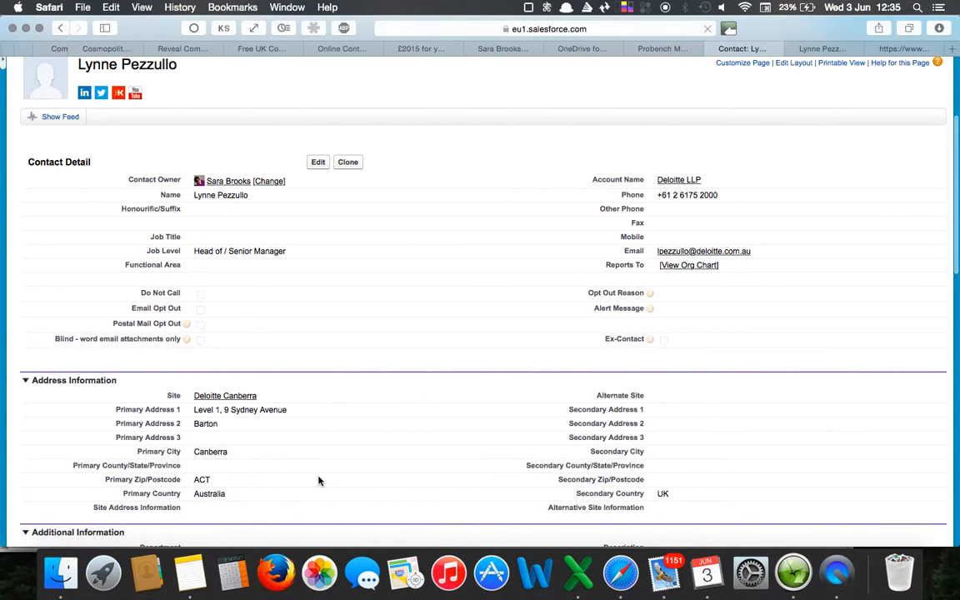
pyautogui.scroll(-4, 317, 480)
pyautogui.scroll(-2, 386, 443)
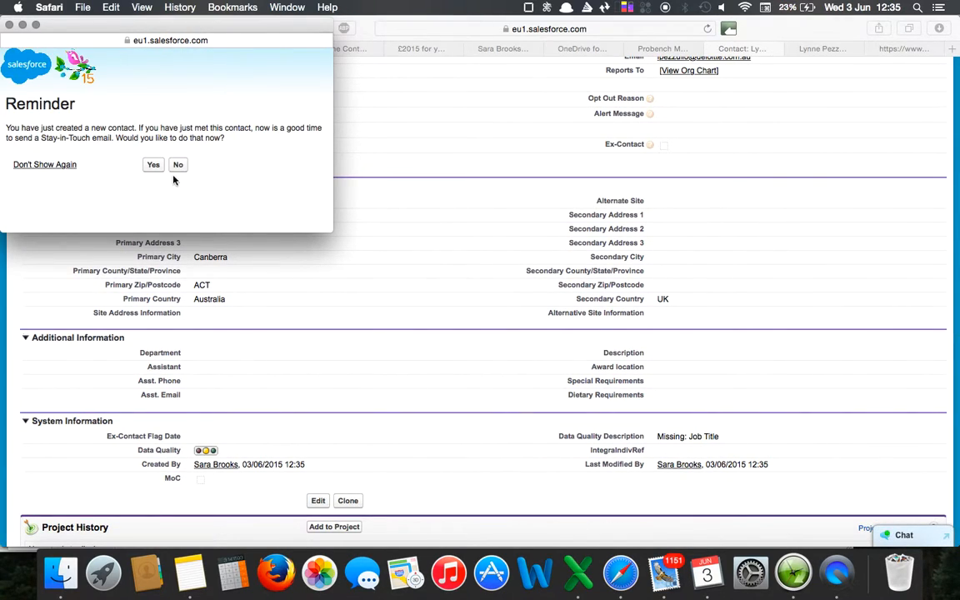
pyautogui.click(177, 166)
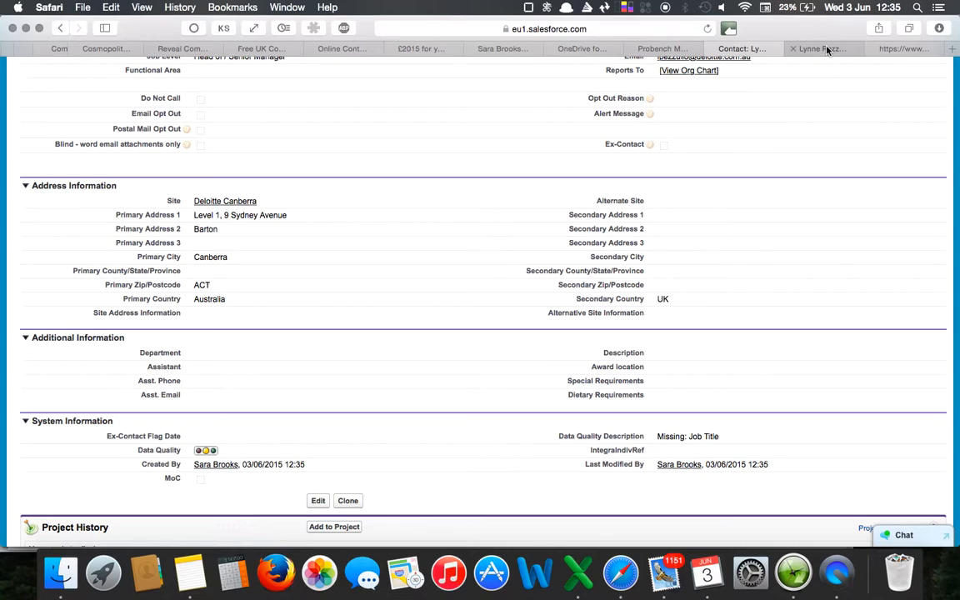
# Switch to Probench and search the administered logins for the contact's last name.
pyautogui.click(657, 49)
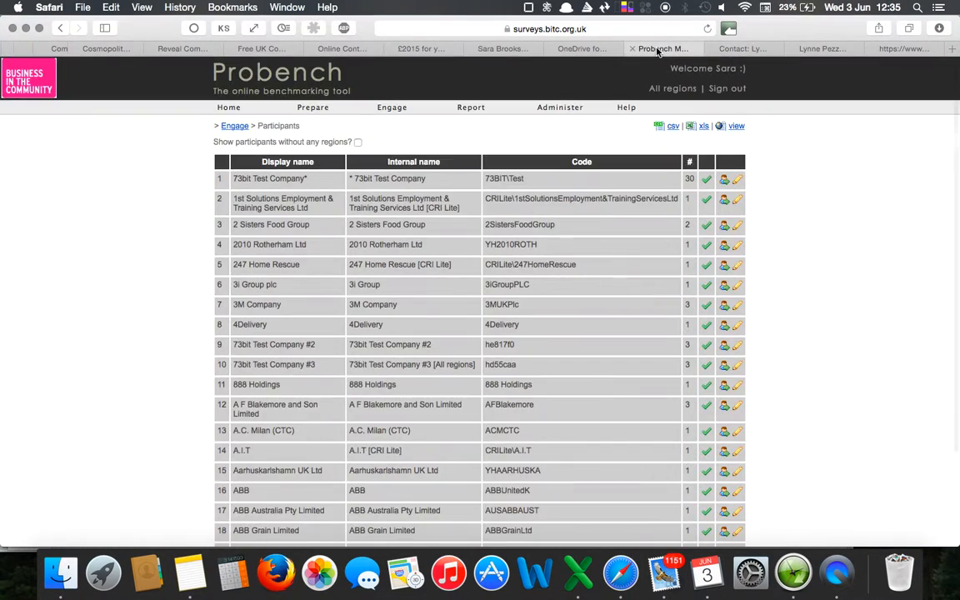
pyautogui.scroll(-1, 526, 248)
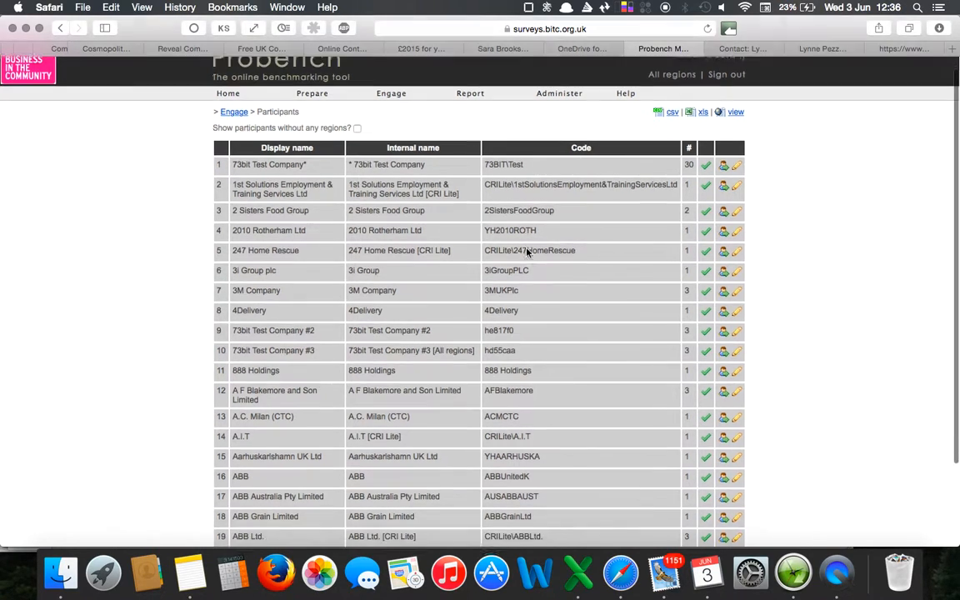
pyautogui.moveTo(560, 85)
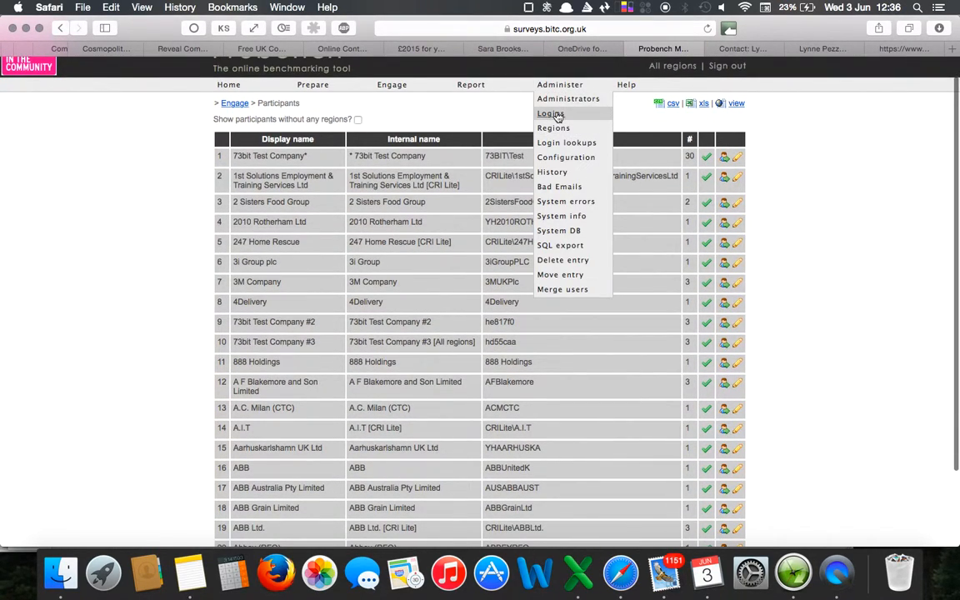
pyautogui.click(559, 114)
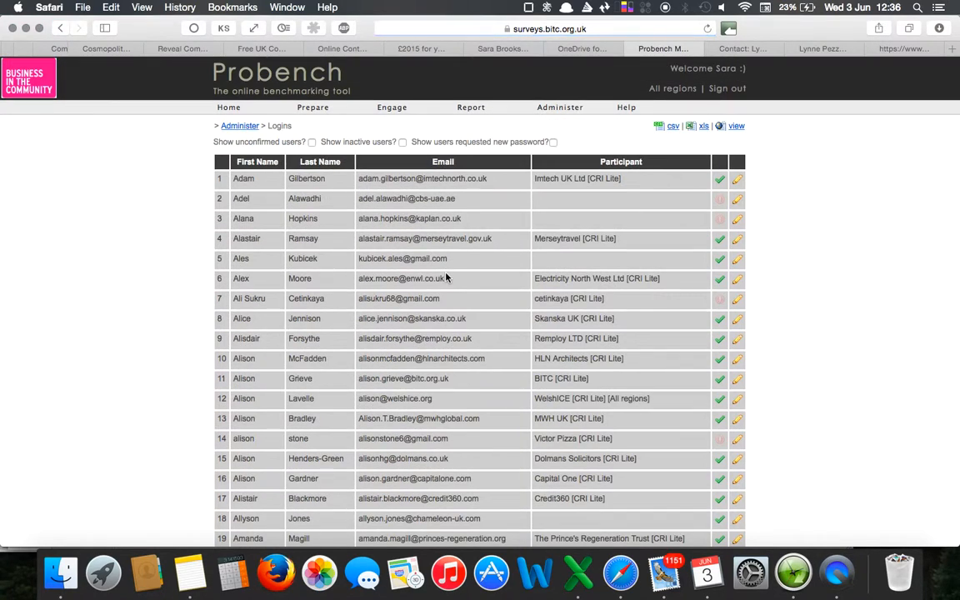
pyautogui.scroll(-3, 446, 278)
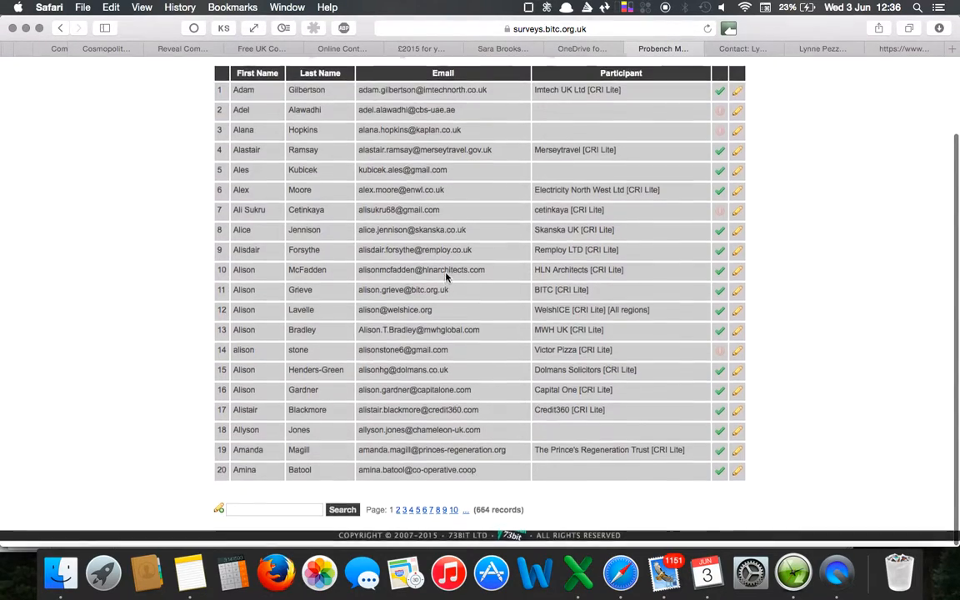
pyautogui.click(265, 515)
pyautogui.write('pezzullo')
pyautogui.press('Return')
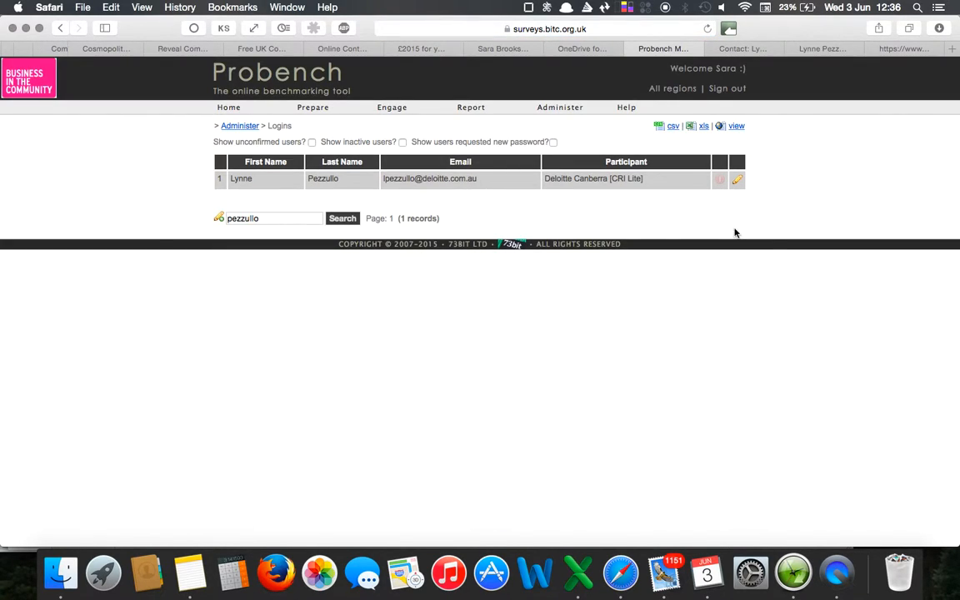
# Edit the contact's login to associate it with Deloitte LLP [CRI Lite], make the account active, and save the changes.
pyautogui.click(739, 181)
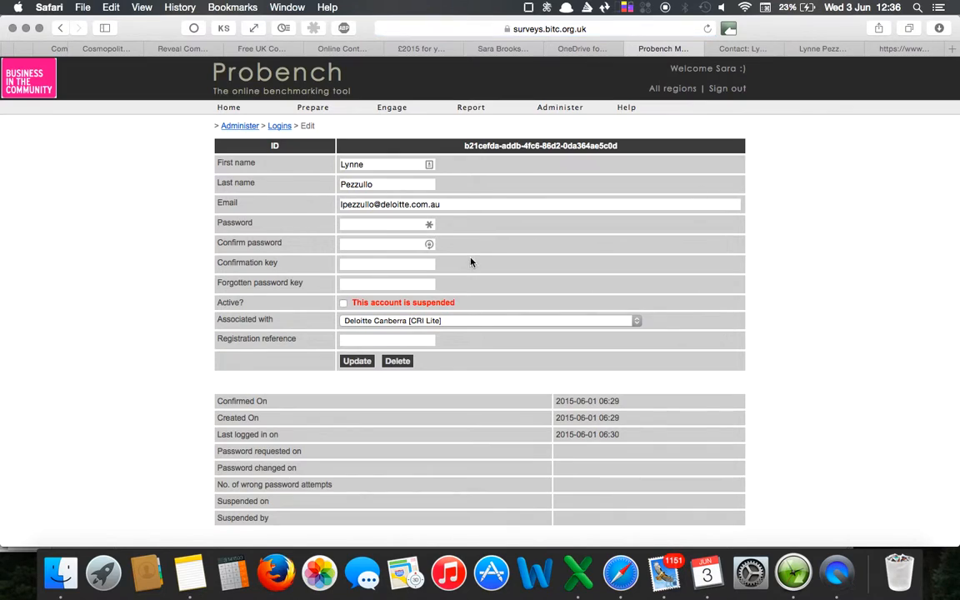
pyautogui.click(487, 327)
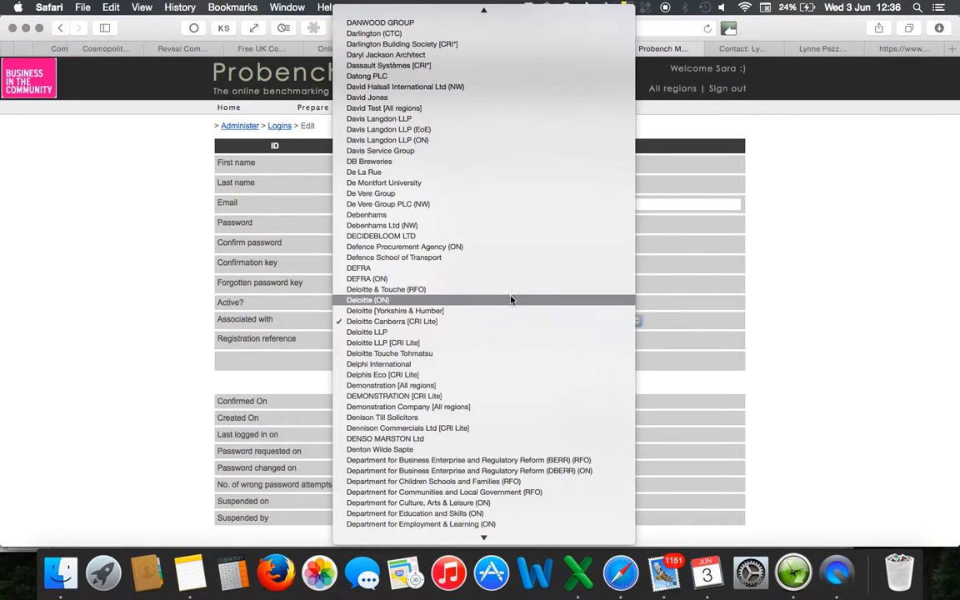
pyautogui.click(511, 344)
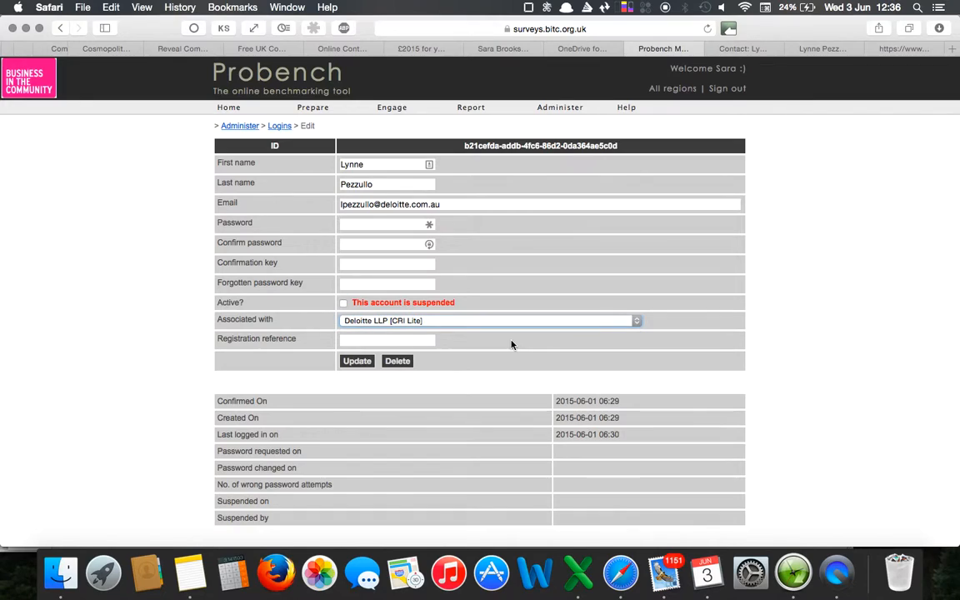
pyautogui.click(342, 303)
pyautogui.click(358, 363)
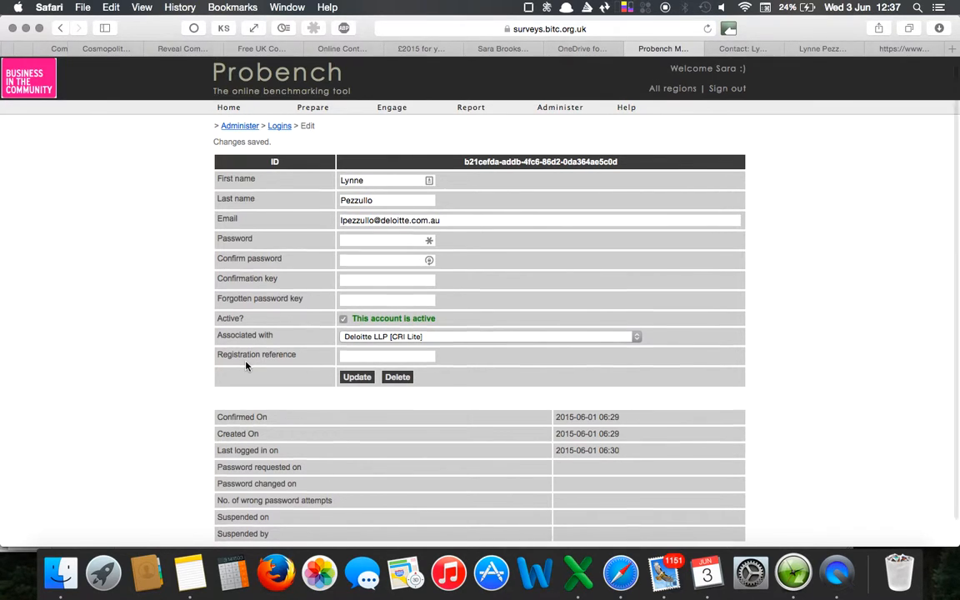
pyautogui.scroll(-1, 246, 365)
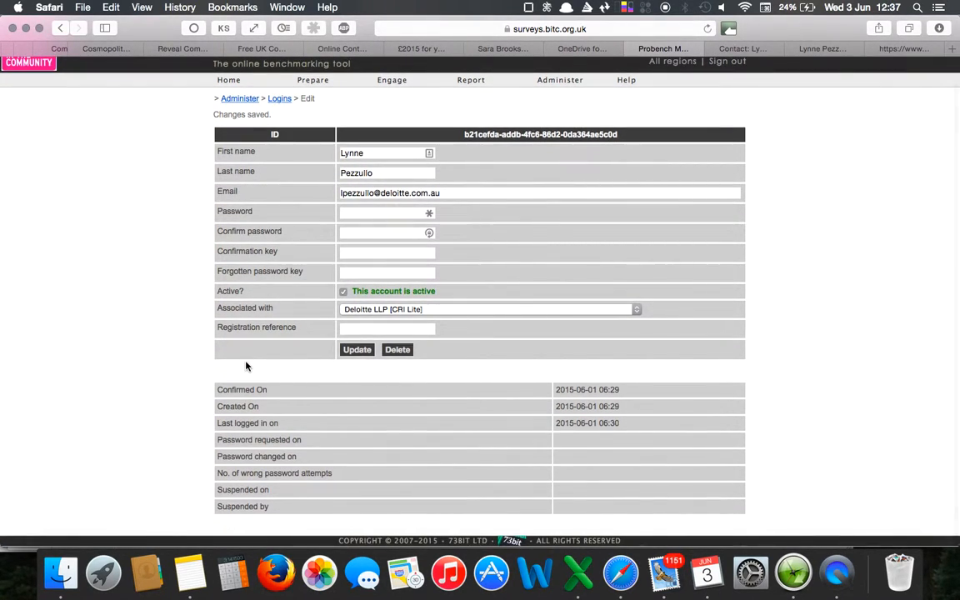
pyautogui.scroll(1, 246, 365)
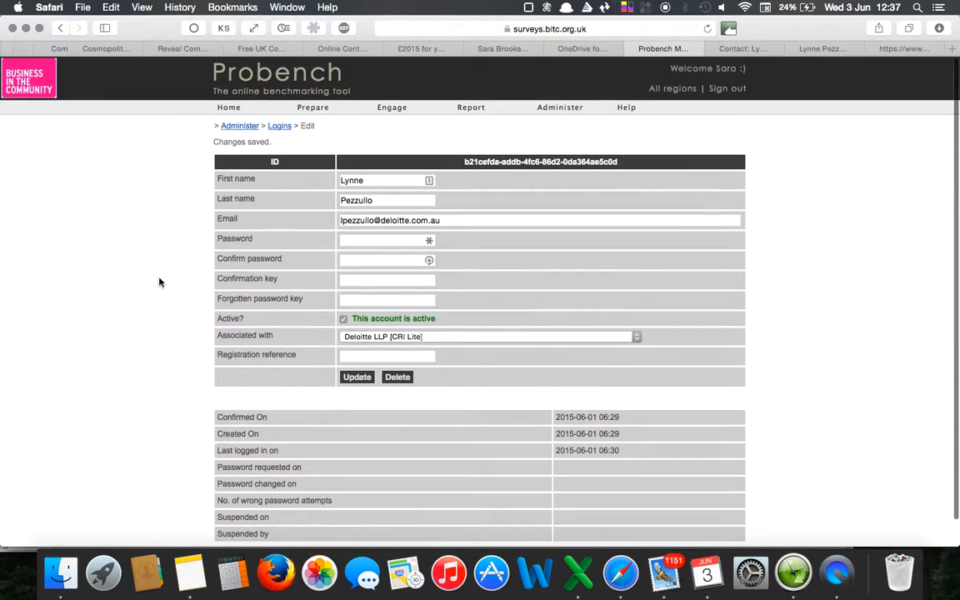
pyautogui.scroll(-1, 159, 282)
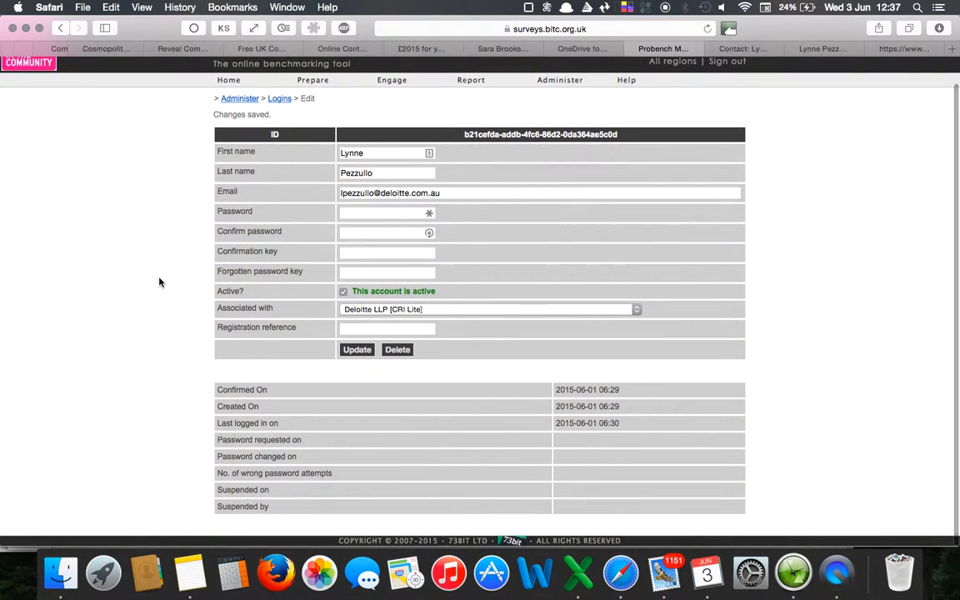
pyautogui.scroll(1, 159, 282)
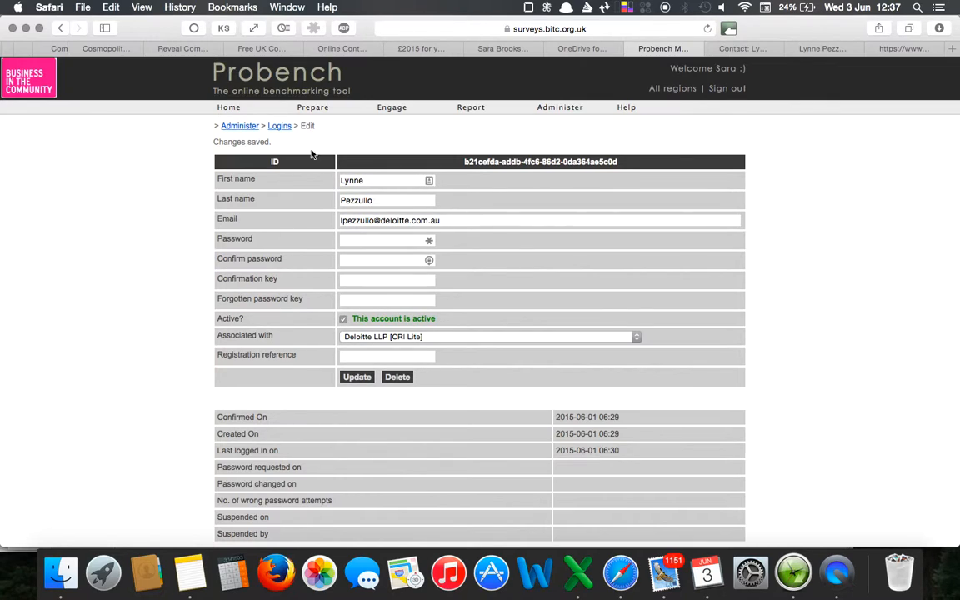
# Search the Probench participants for deloitte.
pyautogui.moveTo(396, 109)
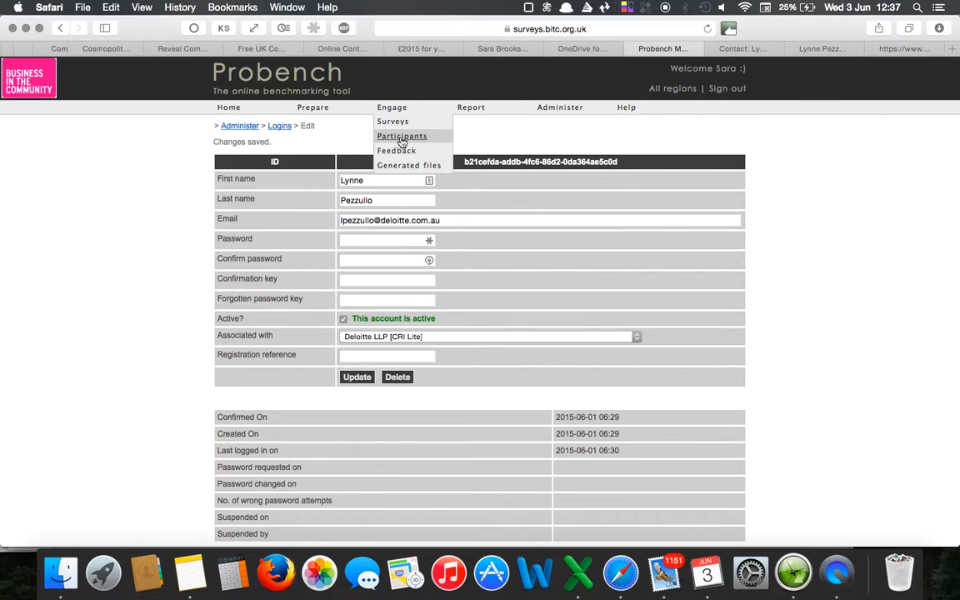
pyautogui.click(401, 139)
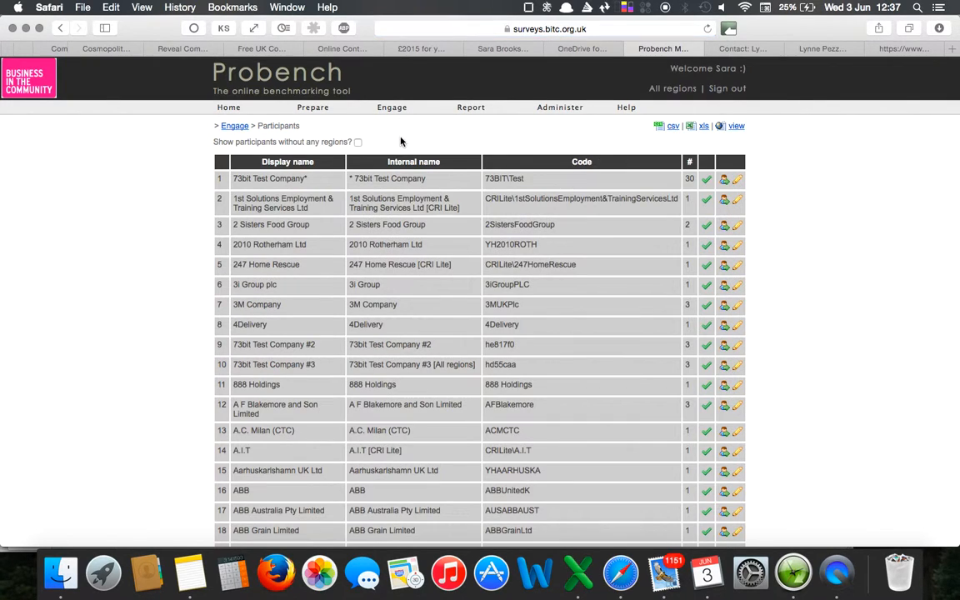
pyautogui.scroll(-5, 367, 363)
pyautogui.click(253, 495)
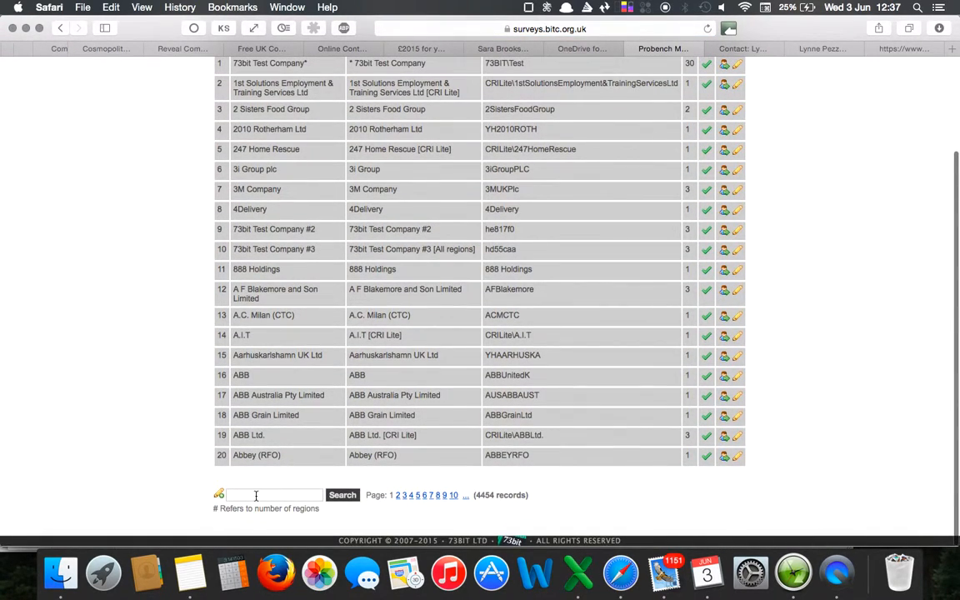
pyautogui.write('eeloi')
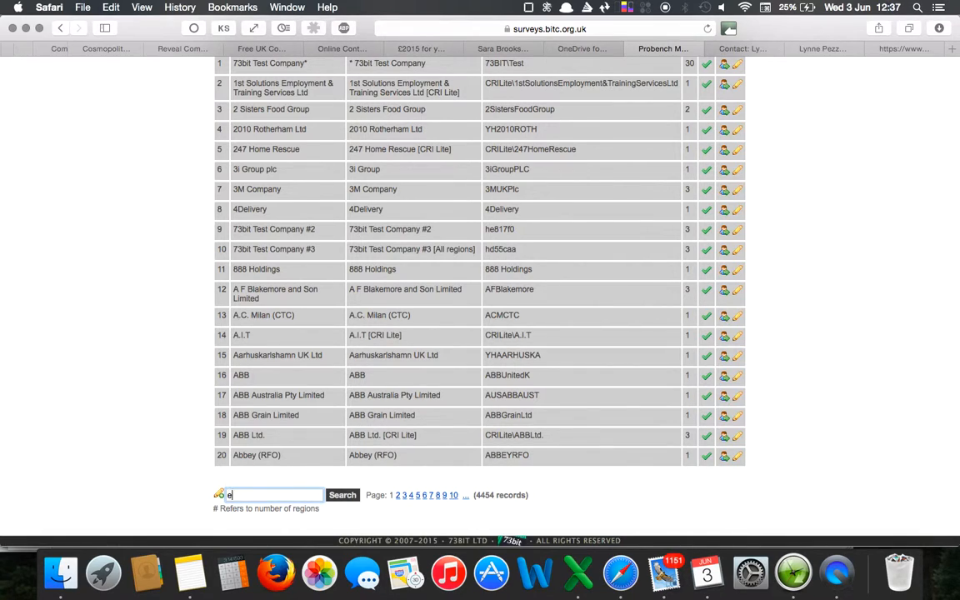
pyautogui.write('tte')
pyautogui.press('Return')
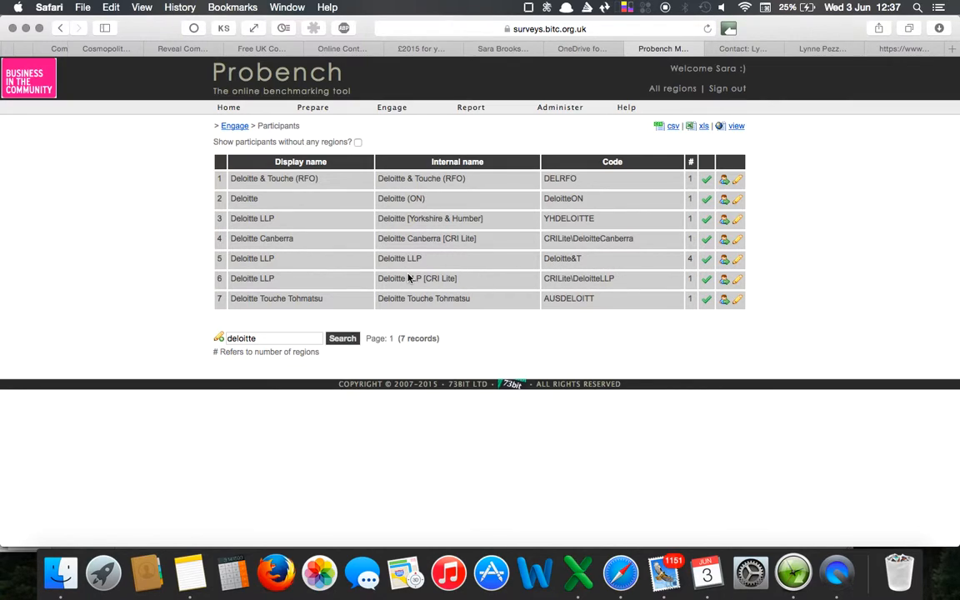
# Log in as the Deloitte LLP [CRI Lite] participant, check its credits, registered users and outstanding surveys, and return to the participants list.
pyautogui.tripleClick(398, 280)
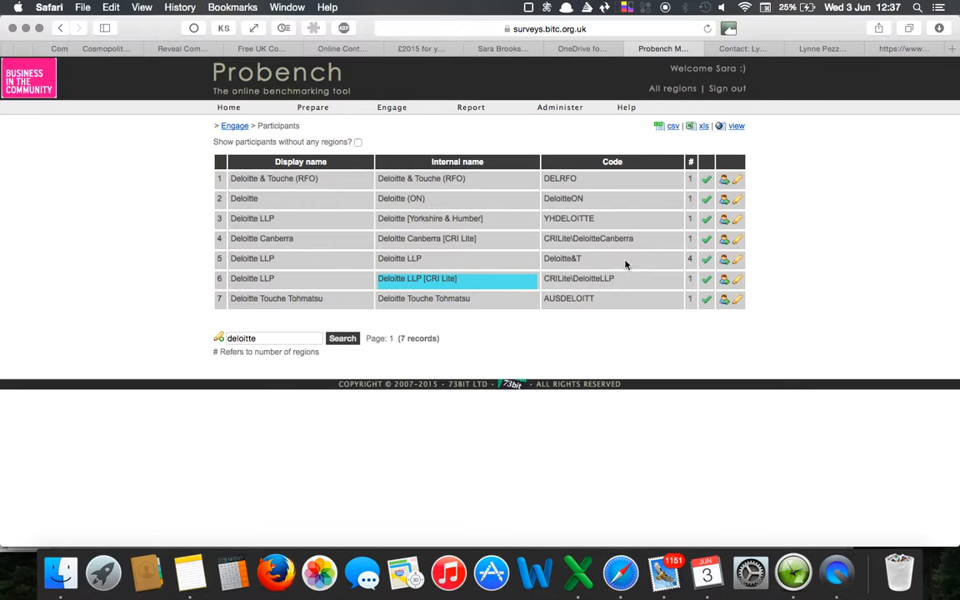
pyautogui.click(726, 283)
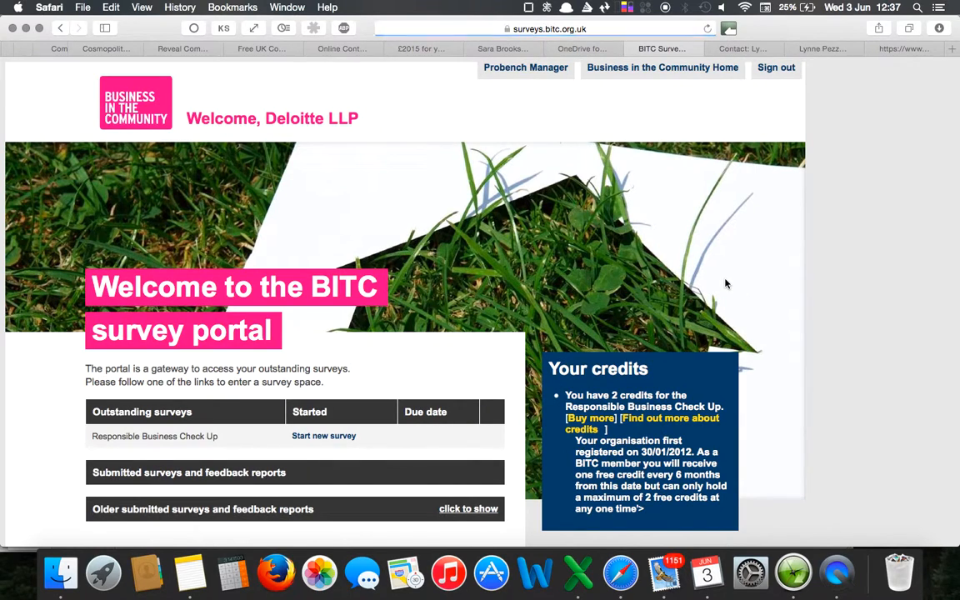
pyautogui.scroll(-5, 606, 300)
pyautogui.scroll(-2, 606, 300)
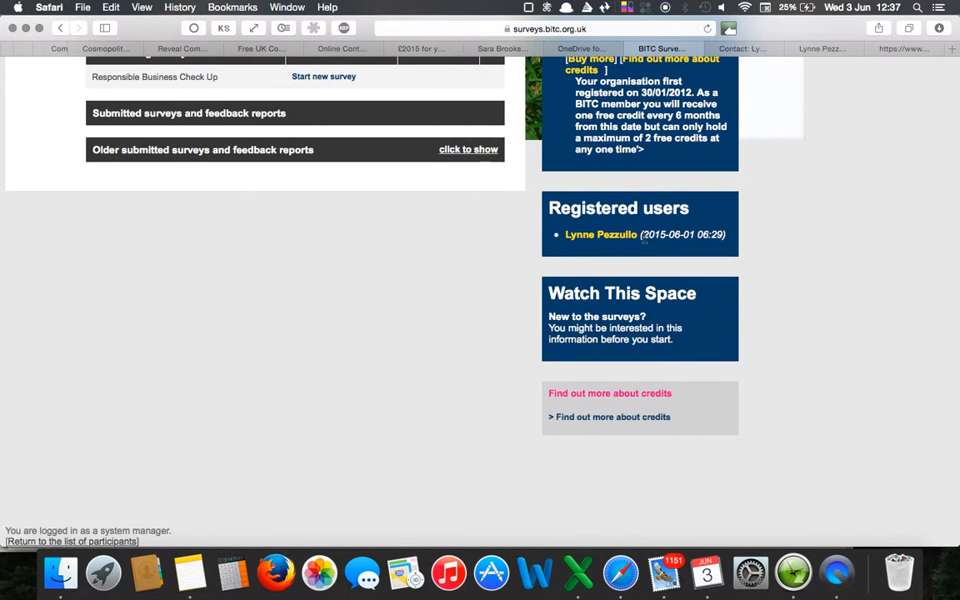
pyautogui.scroll(1, 468, 375)
pyautogui.scroll(6, 468, 375)
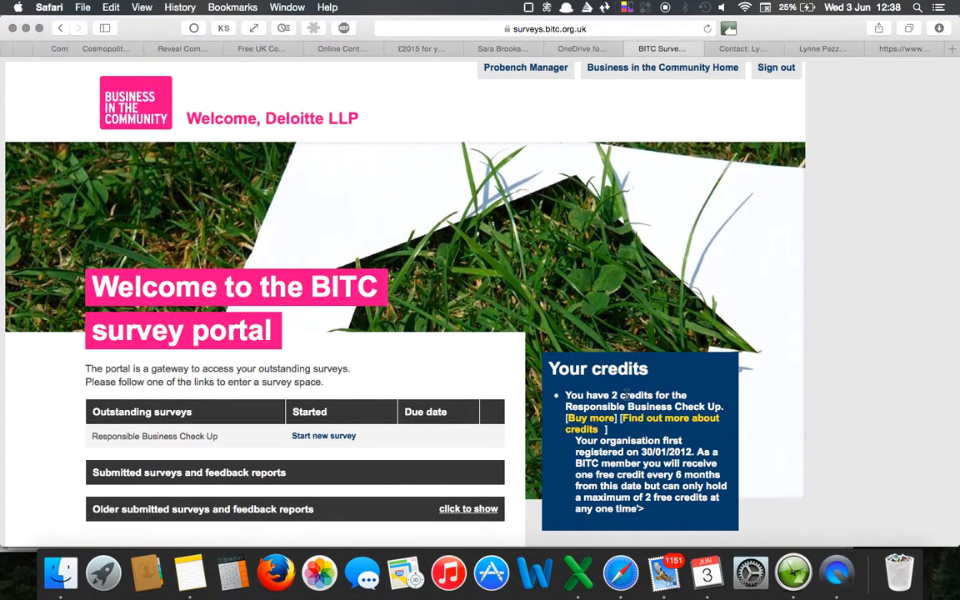
pyautogui.scroll(-4, 626, 395)
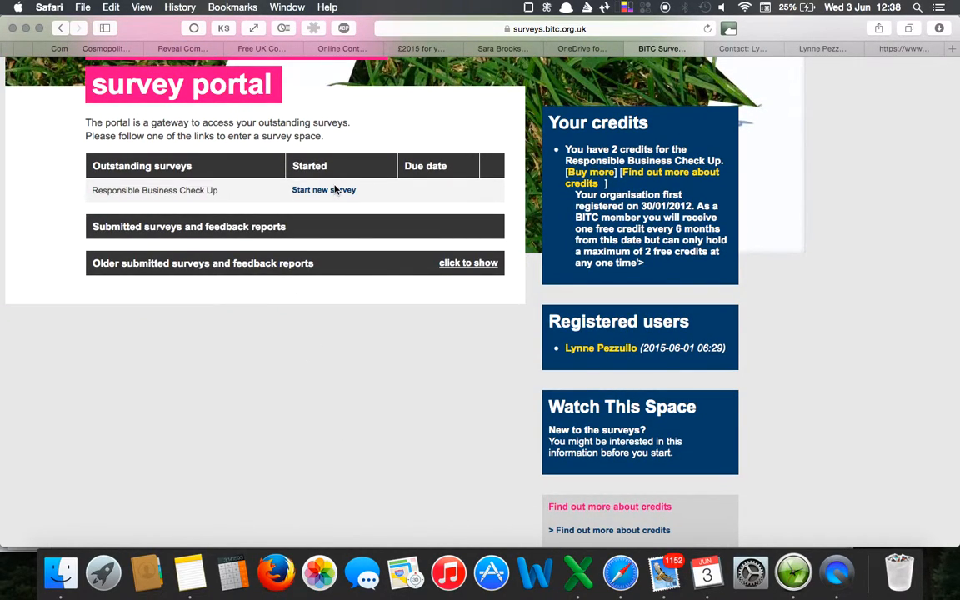
pyautogui.press('super+bracketleft')
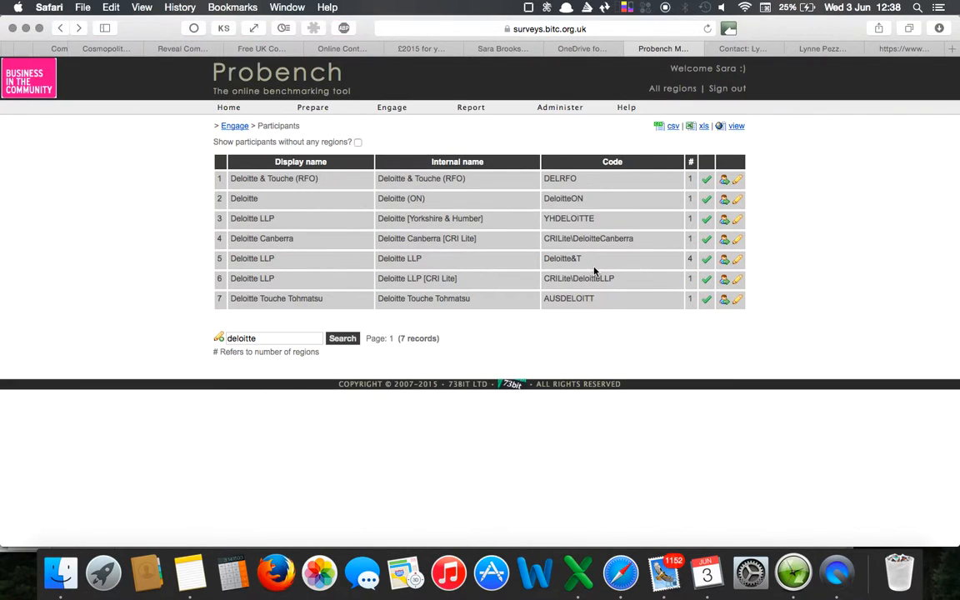
# Delete the Deloitte Canberra participant with code CRILite\DeloitteCanberra and confirm the deletion.
pyautogui.tripleClick(602, 239)
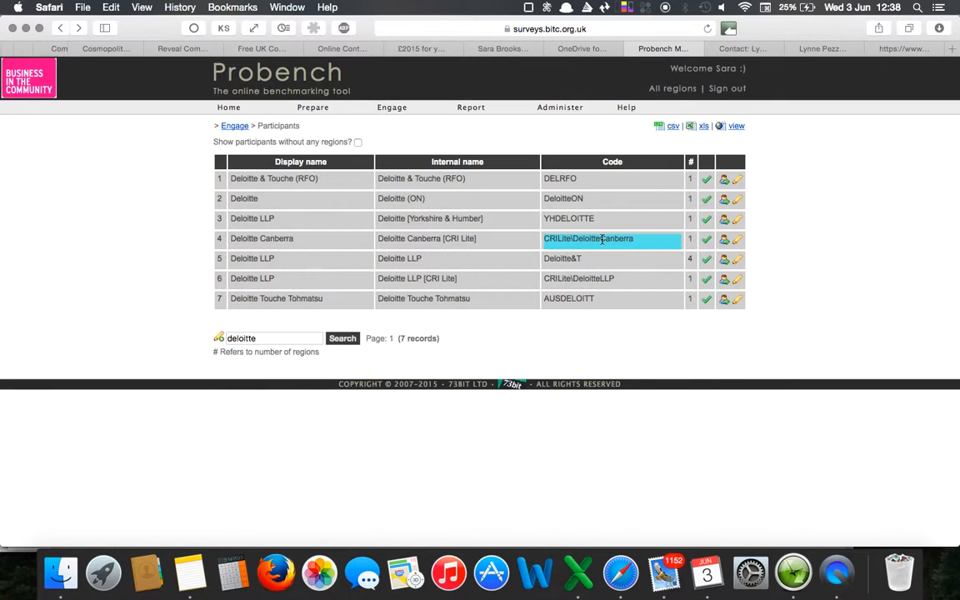
pyautogui.click(738, 242)
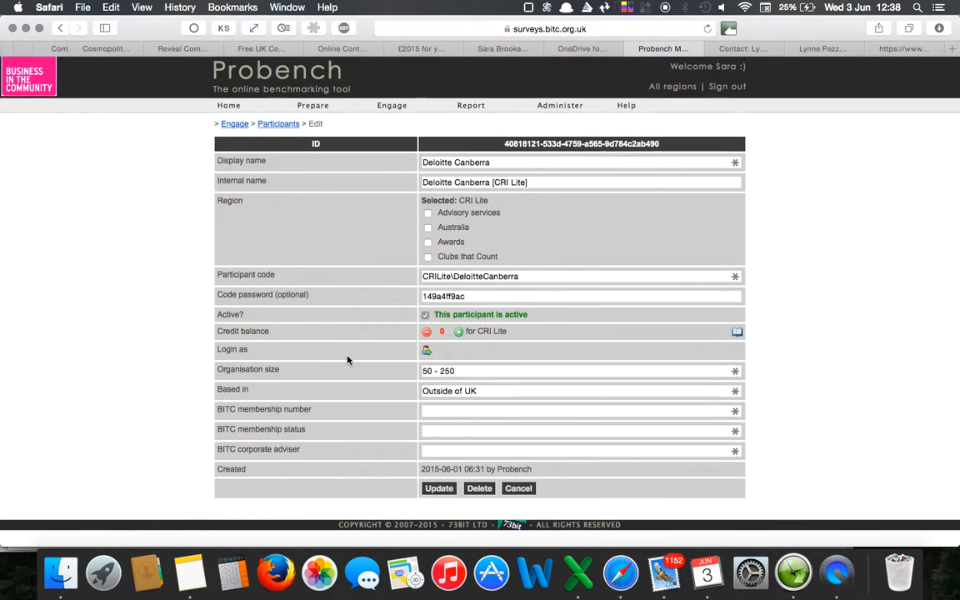
pyautogui.scroll(1, 347, 360)
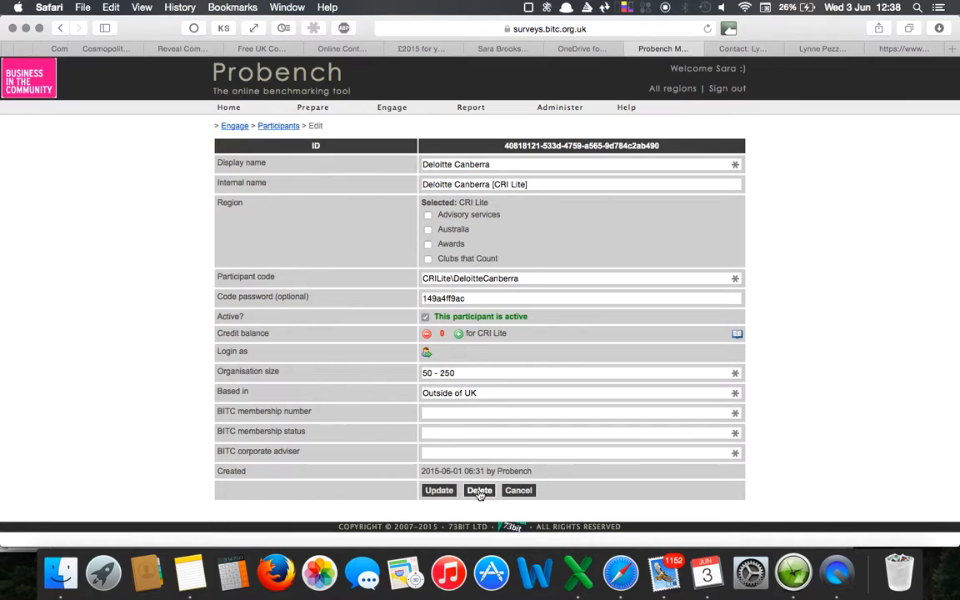
pyautogui.click(480, 491)
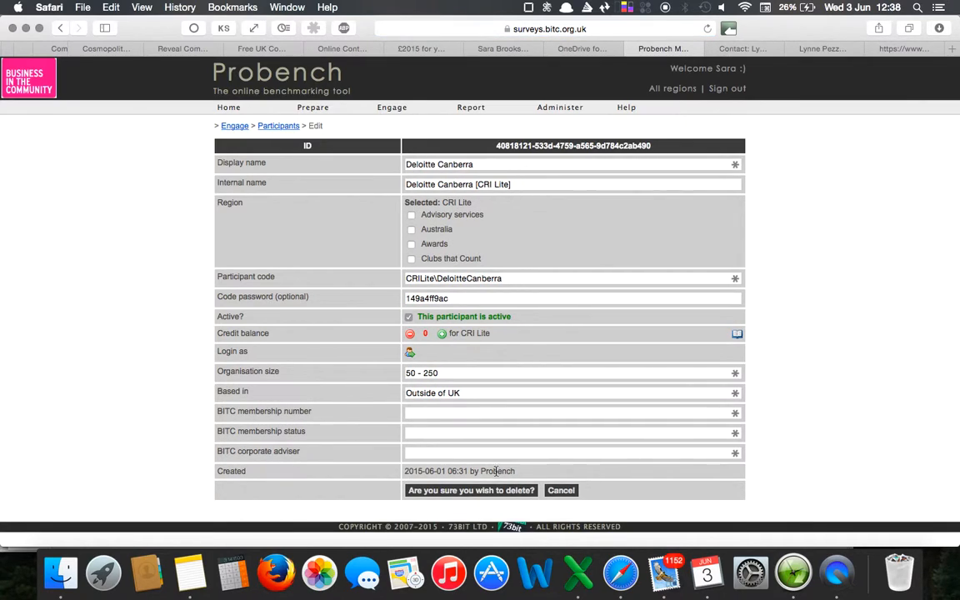
pyautogui.click(471, 492)
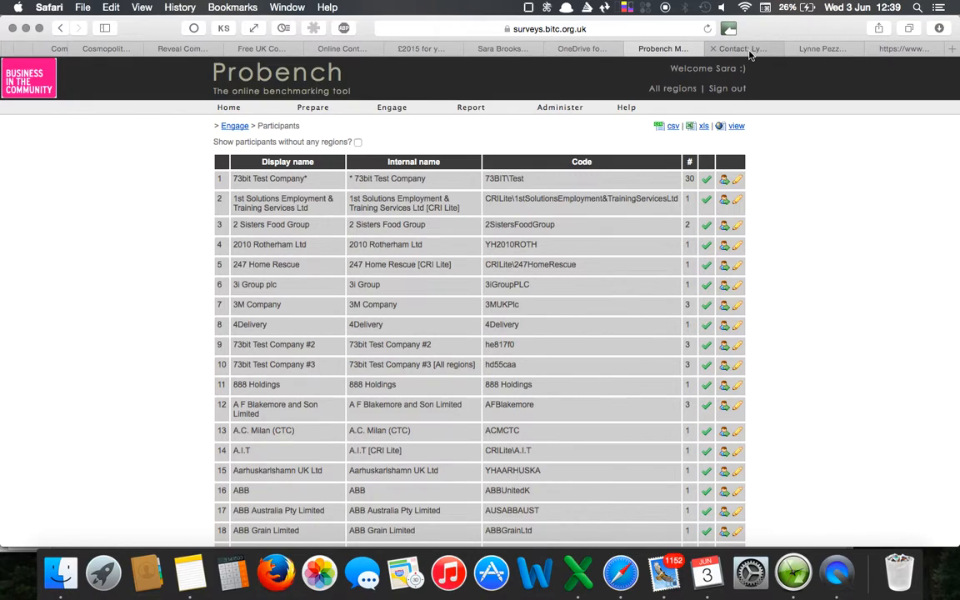
# Copy the registrant's e-mail address from the account approval message in Outlook and start a new message addressed to it.
pyautogui.click(515, 53)
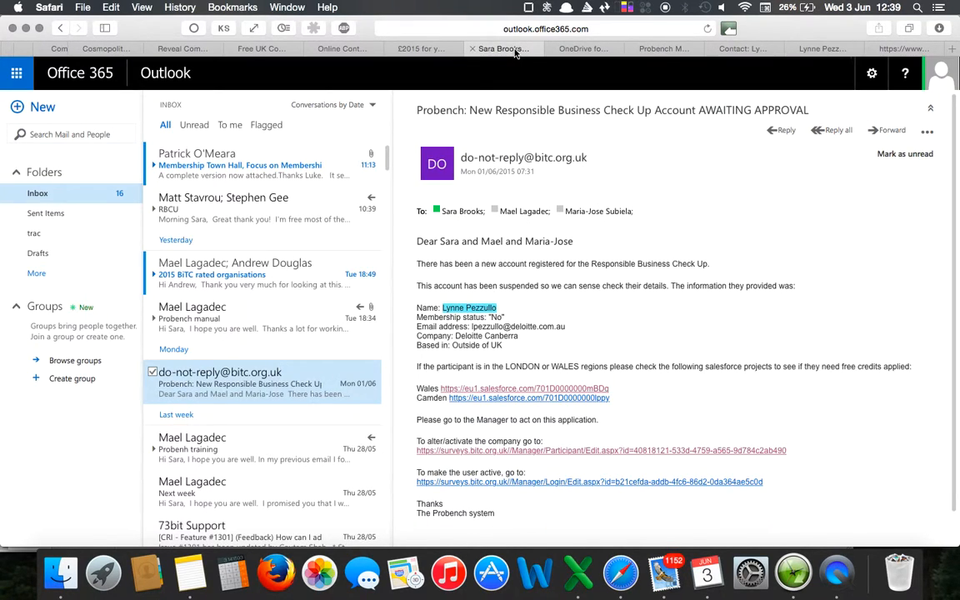
pyautogui.click(505, 306)
pyautogui.moveTo(583, 330); pyautogui.dragTo(470, 328)
pyautogui.hotkey('ctrl', 'c')
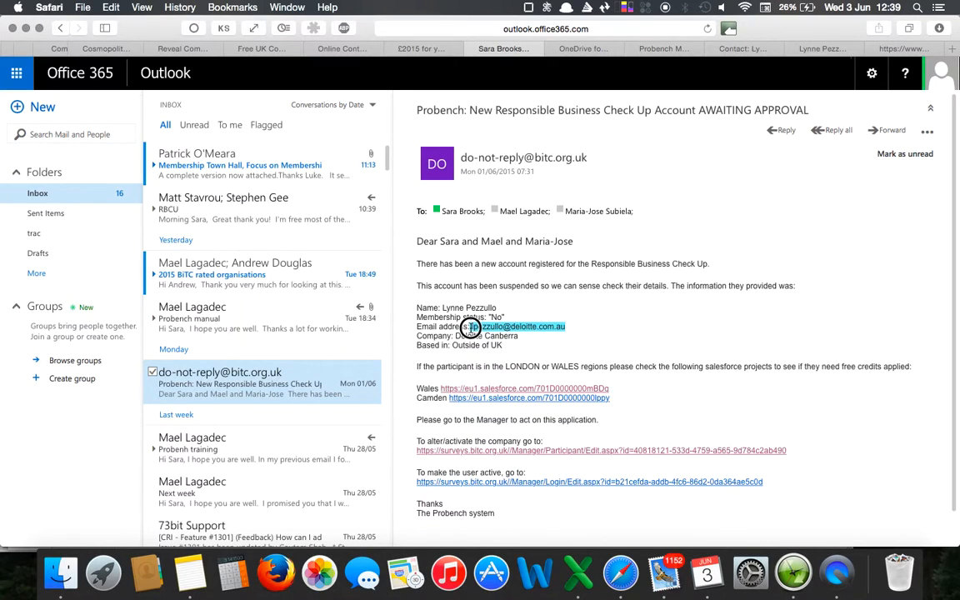
pyautogui.click(39, 108)
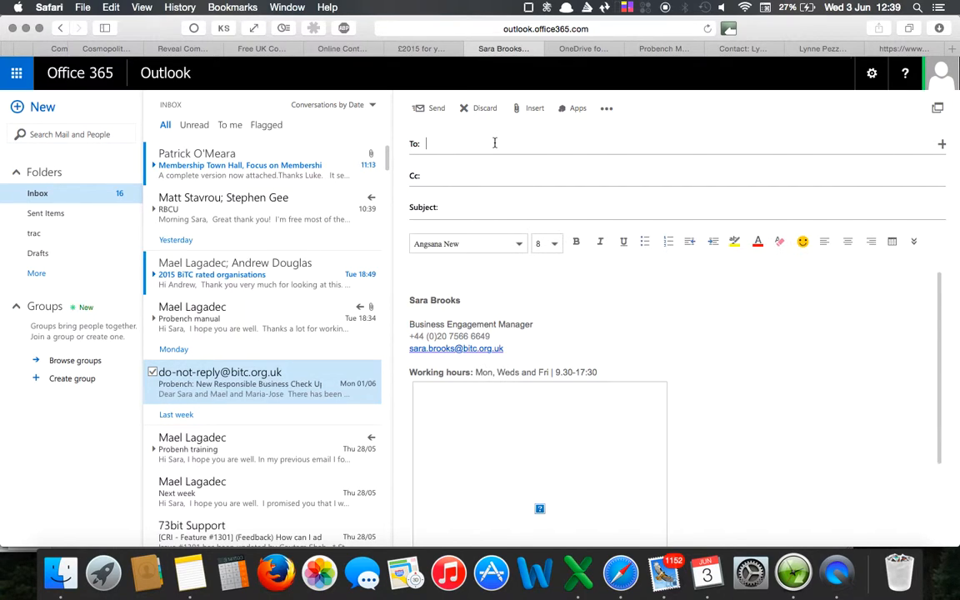
pyautogui.hotkey('ctrl', 'v')
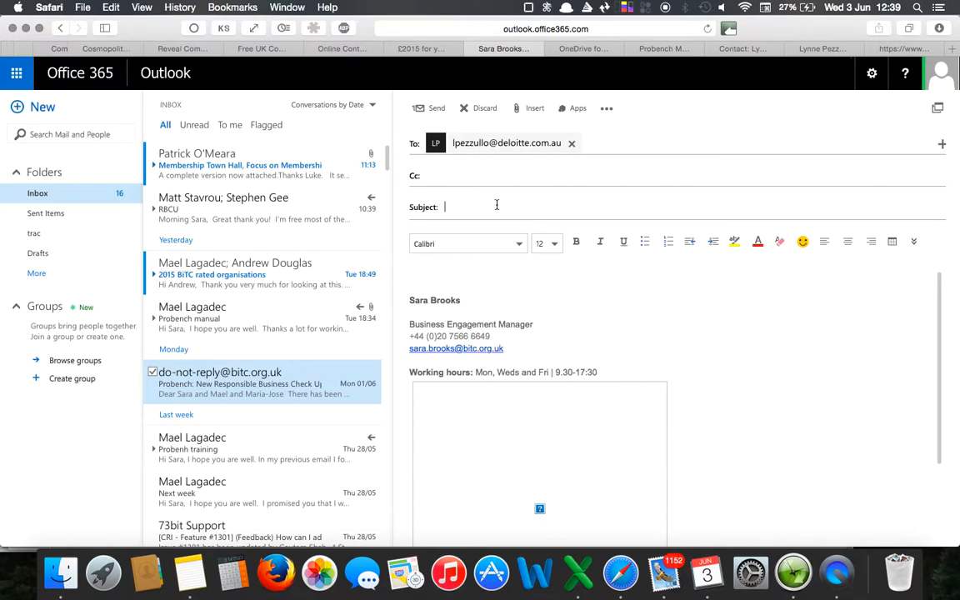
# Enter "Responsible Business Check Up registration activated" as the subject of the new message.
pyautogui.click(506, 207)
pyautogui.write('Responsible Business Check U')
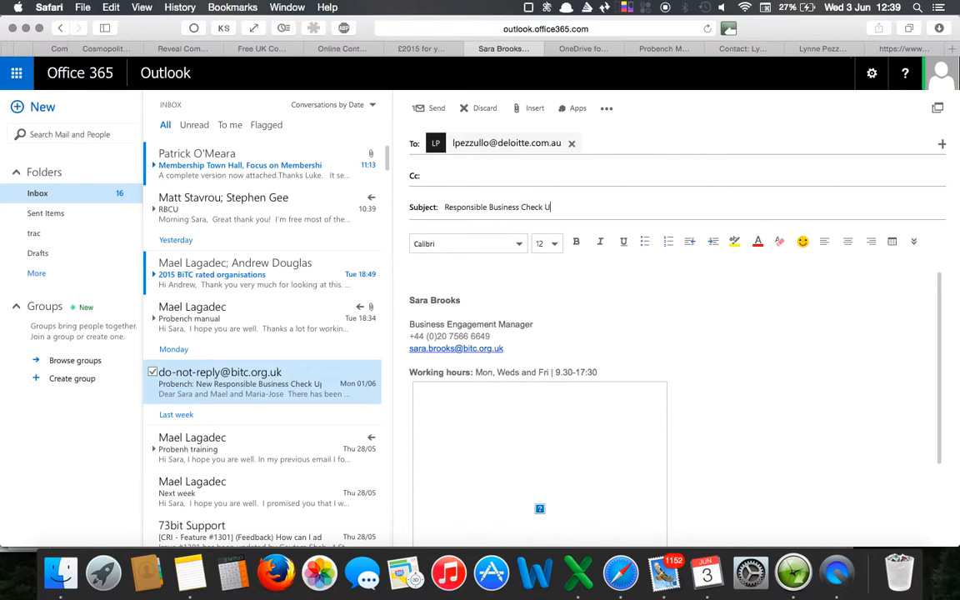
pyautogui.write('p registration activated')
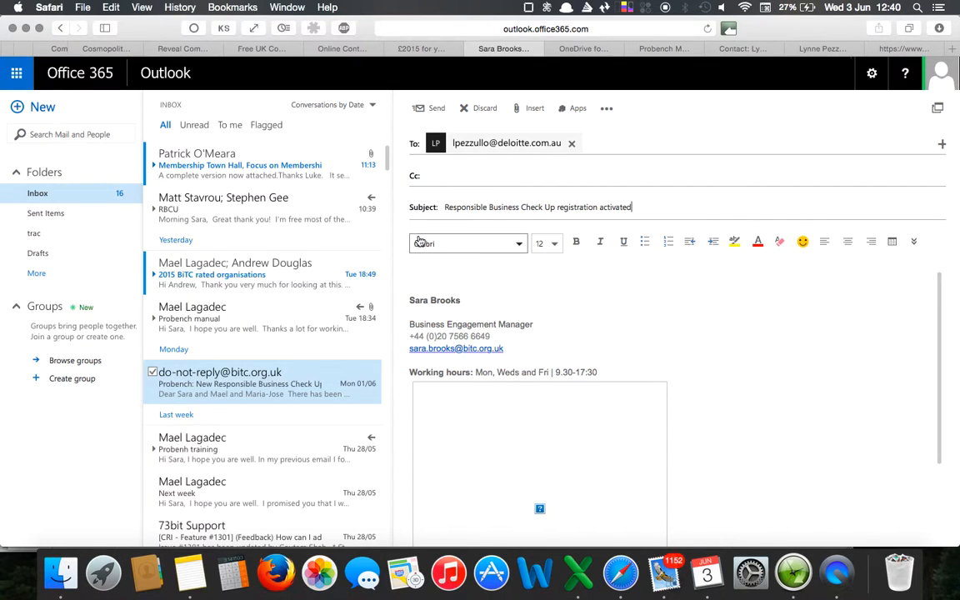
# Remove the broken image placeholder from the e-mail signature and place the cursor in the blank line above the sender's name.
pyautogui.click(546, 467)
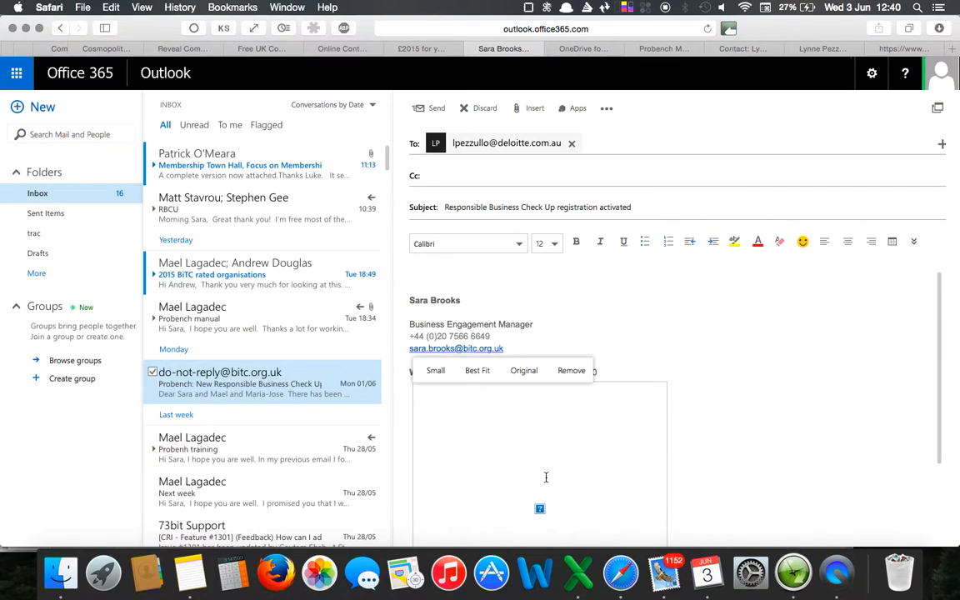
pyautogui.click(523, 371)
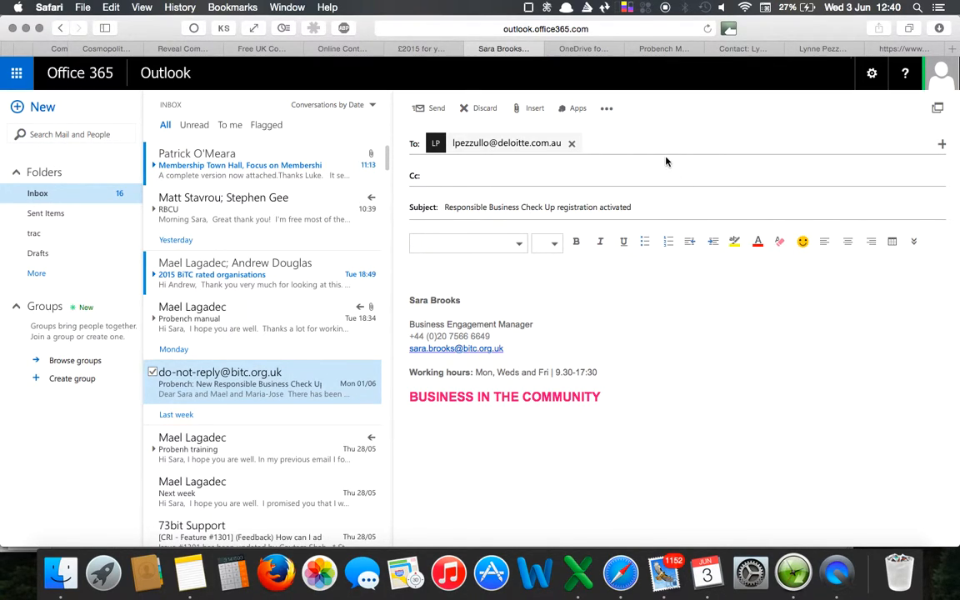
pyautogui.rightClick(542, 323)
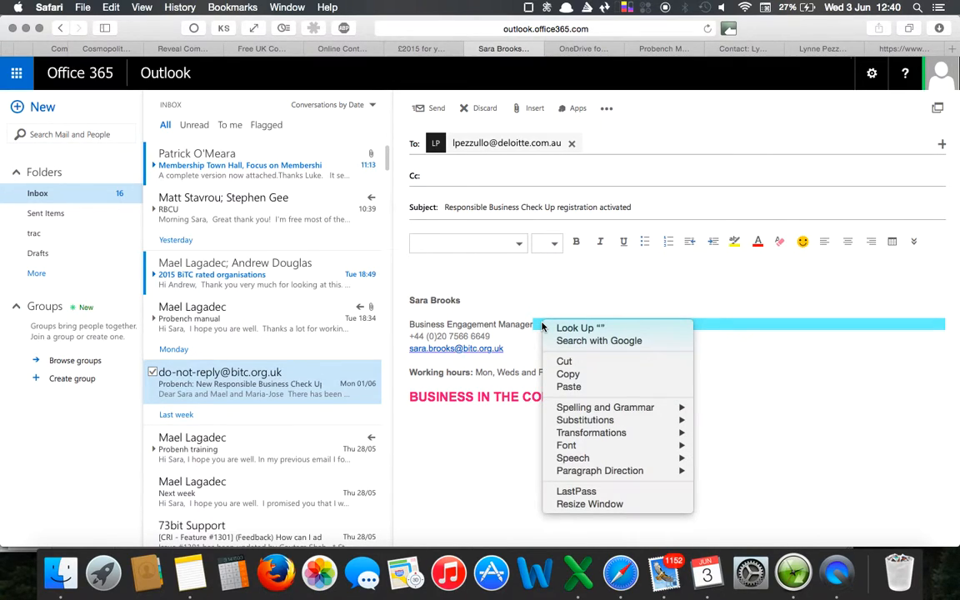
pyautogui.click(495, 300)
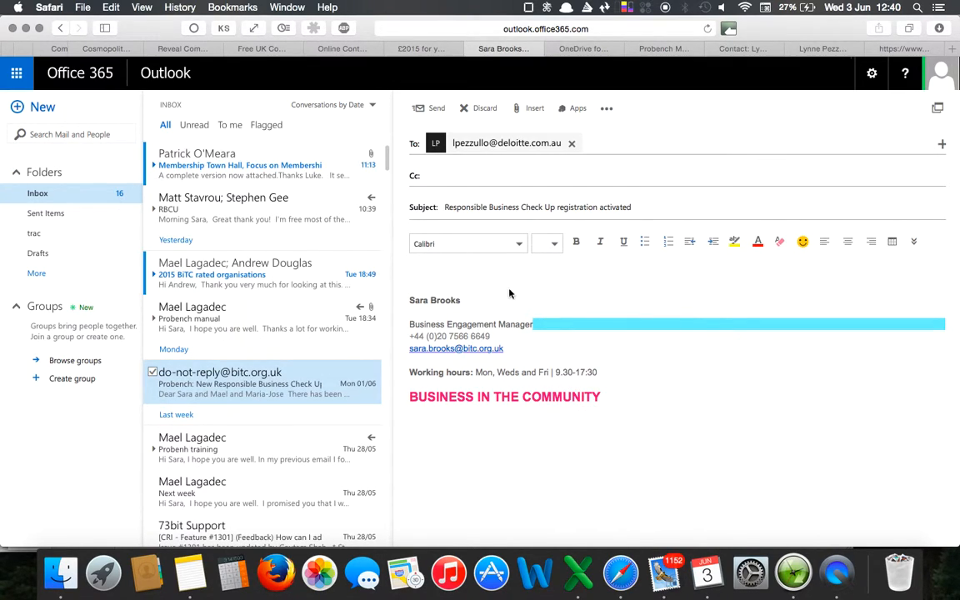
pyautogui.click(531, 290)
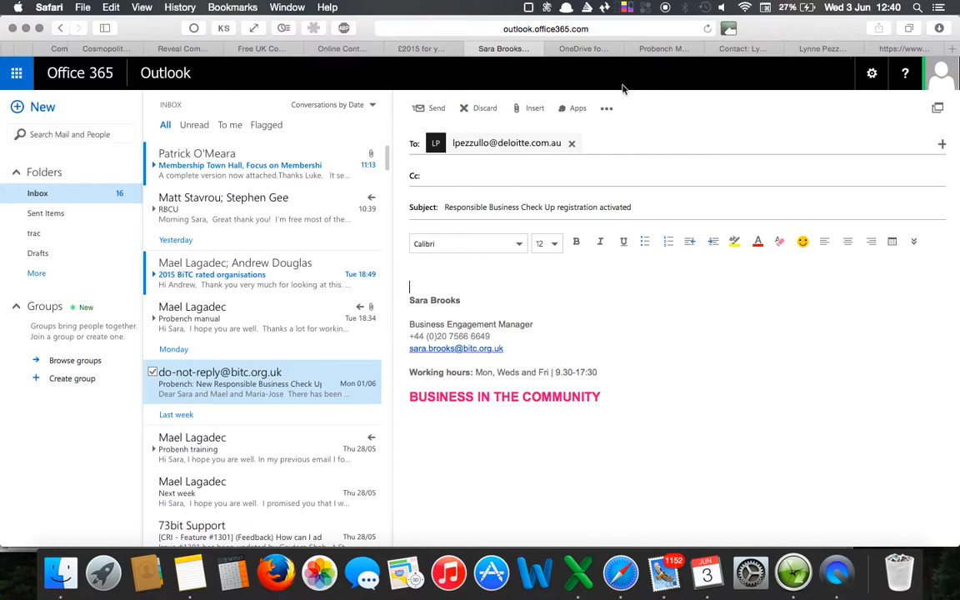
# Try to insert the saved signature into the message body.
pyautogui.click(608, 115)
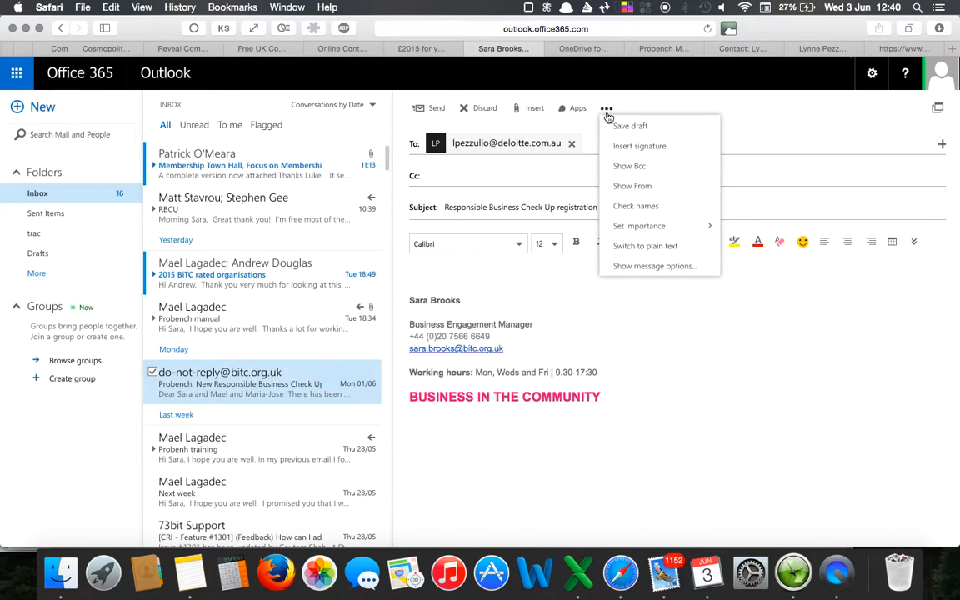
pyautogui.click(639, 148)
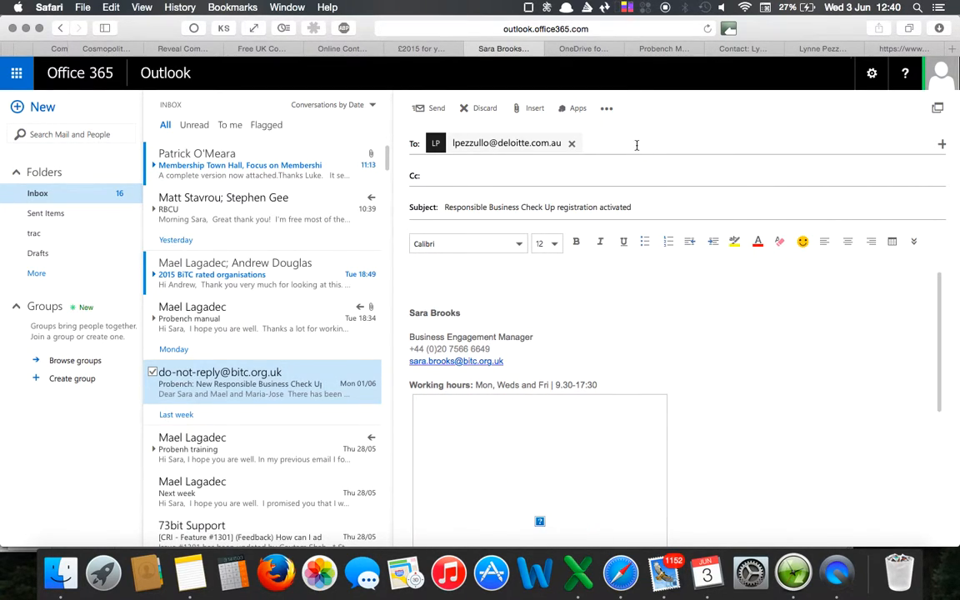
pyautogui.scroll(-3, 718, 351)
pyautogui.scroll(5, 719, 351)
pyautogui.click(915, 242)
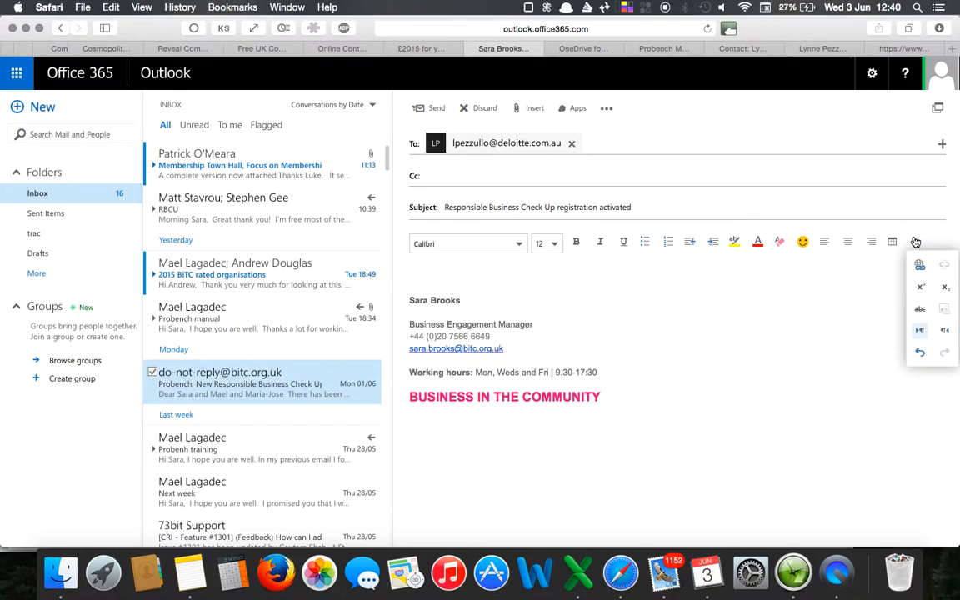
pyautogui.click(597, 110)
pyautogui.click(607, 110)
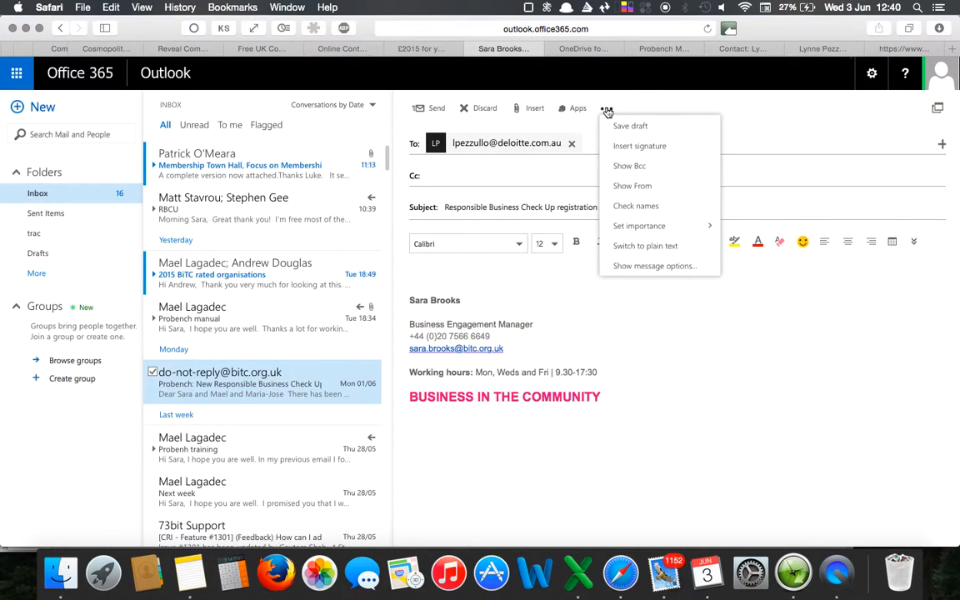
pyautogui.moveTo(653, 226)
pyautogui.click(653, 265)
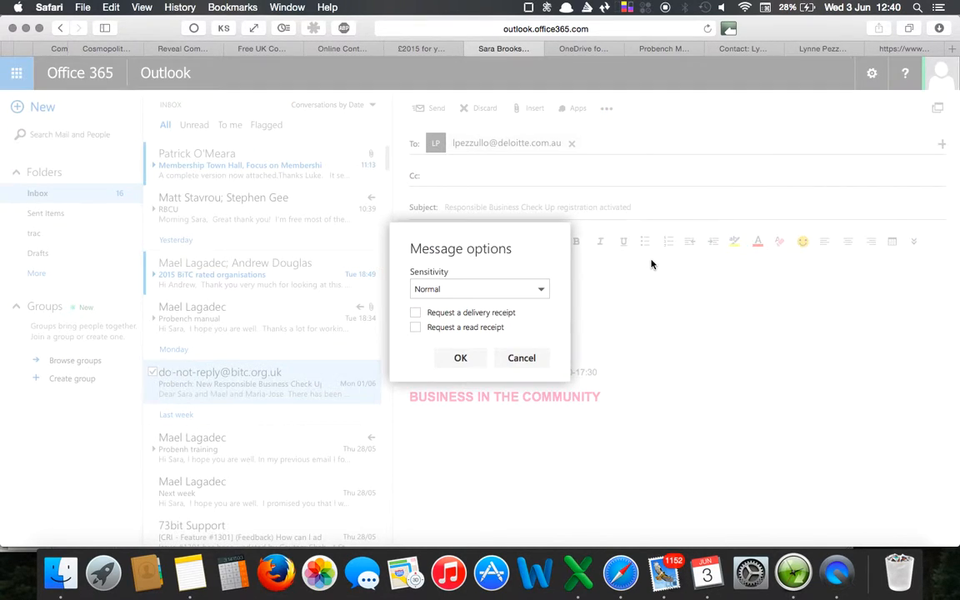
pyautogui.click(529, 360)
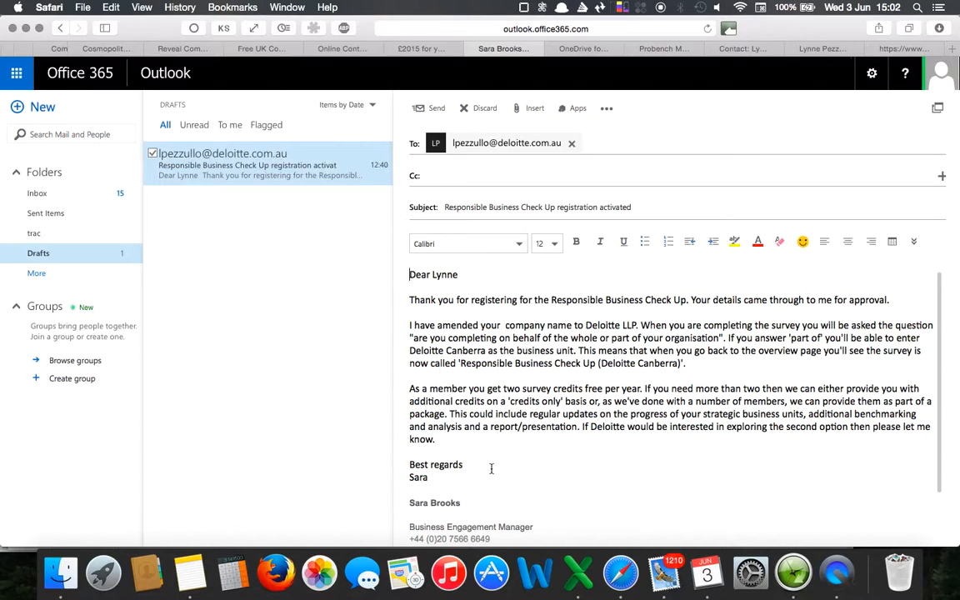
# Send the completed registration activation e-mail in Drafts to the registrant.
pyautogui.click(430, 109)
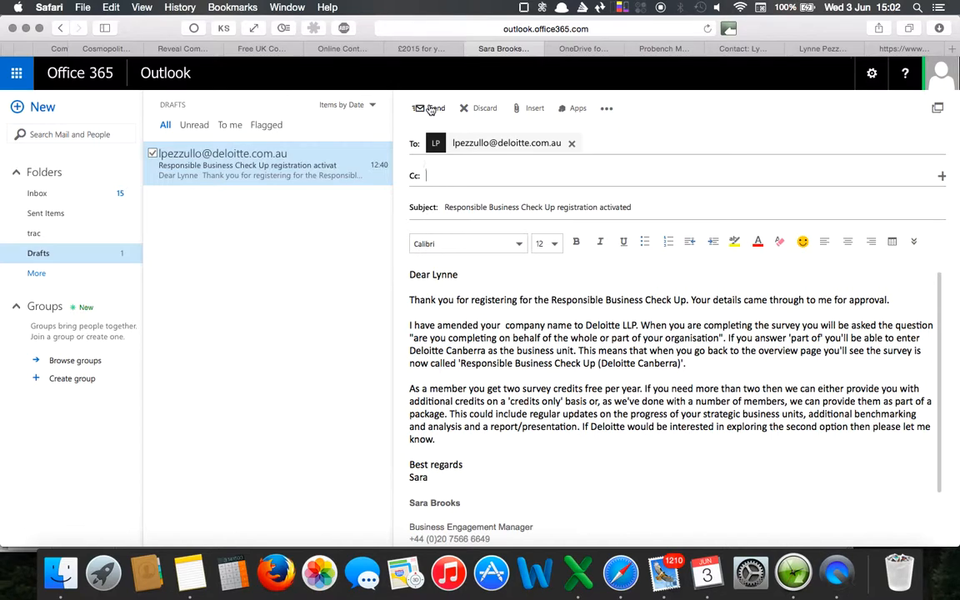